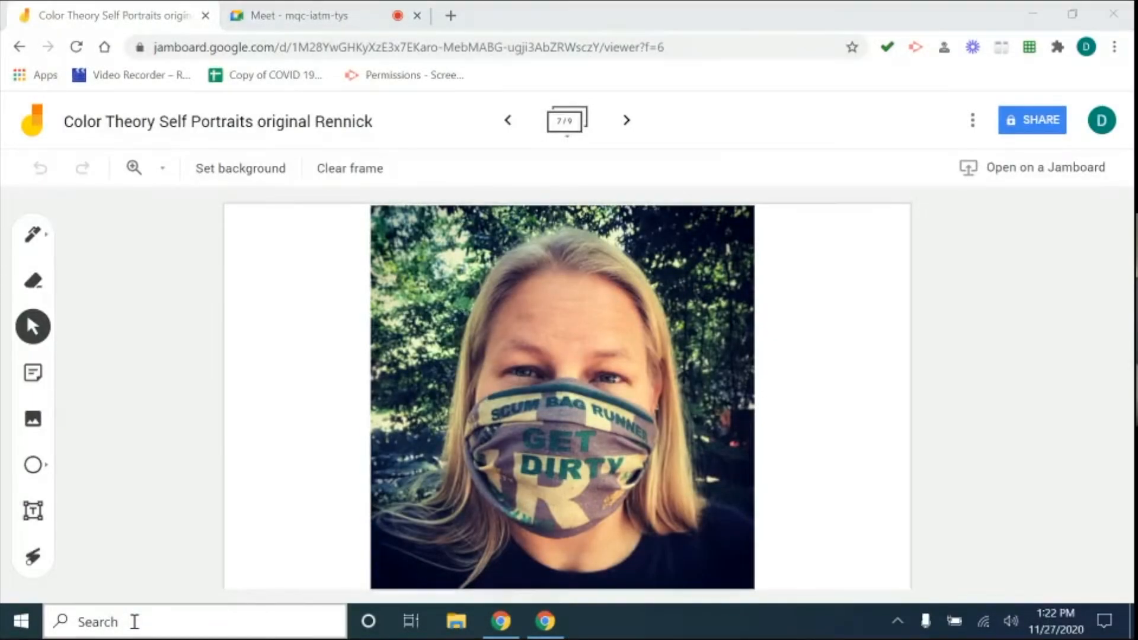
Open Snip & Sketch and capture a rectangular snip around the masked portrait photo on frame 7.
{"action": "left_click", "coordinate": [134, 621]}
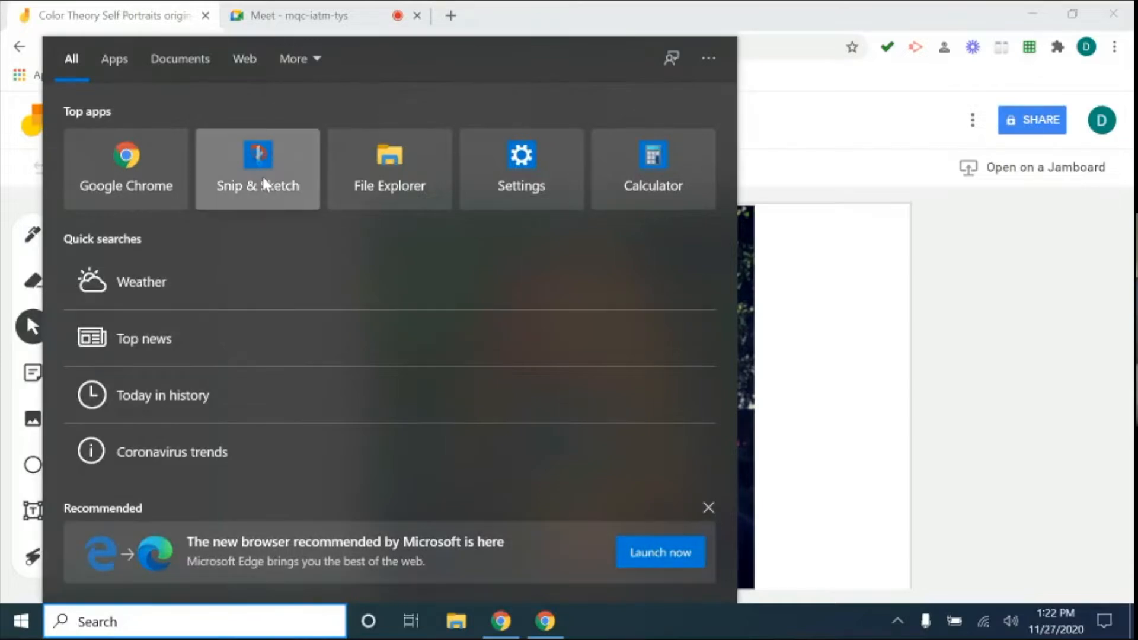
{"action": "left_click", "coordinate": [262, 177]}
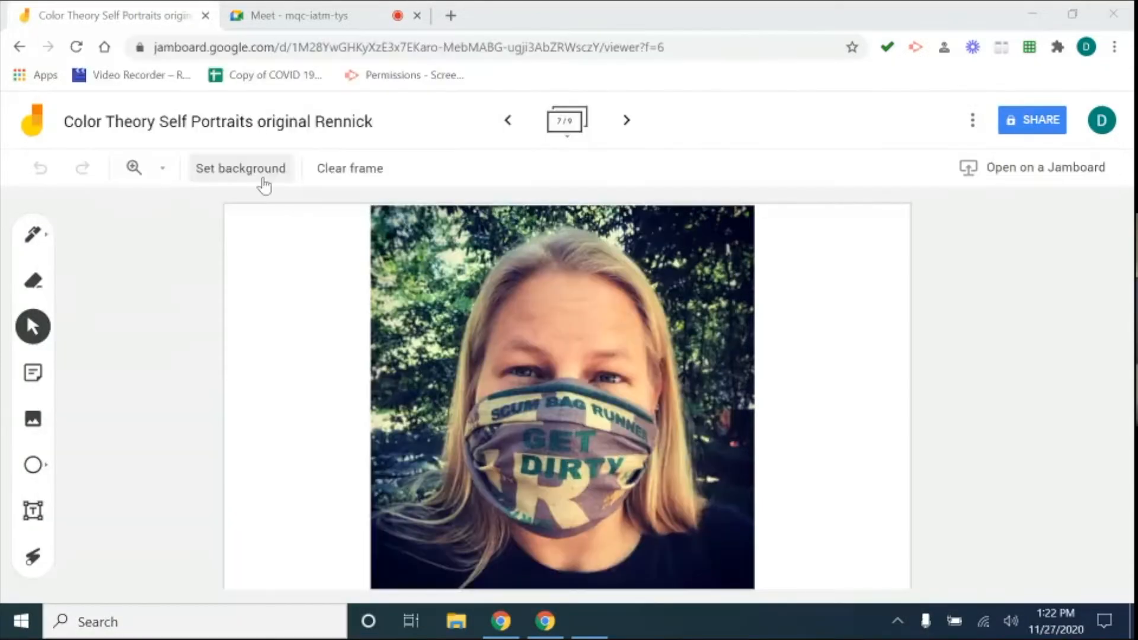
{"action": "left_click", "coordinate": [121, 46]}
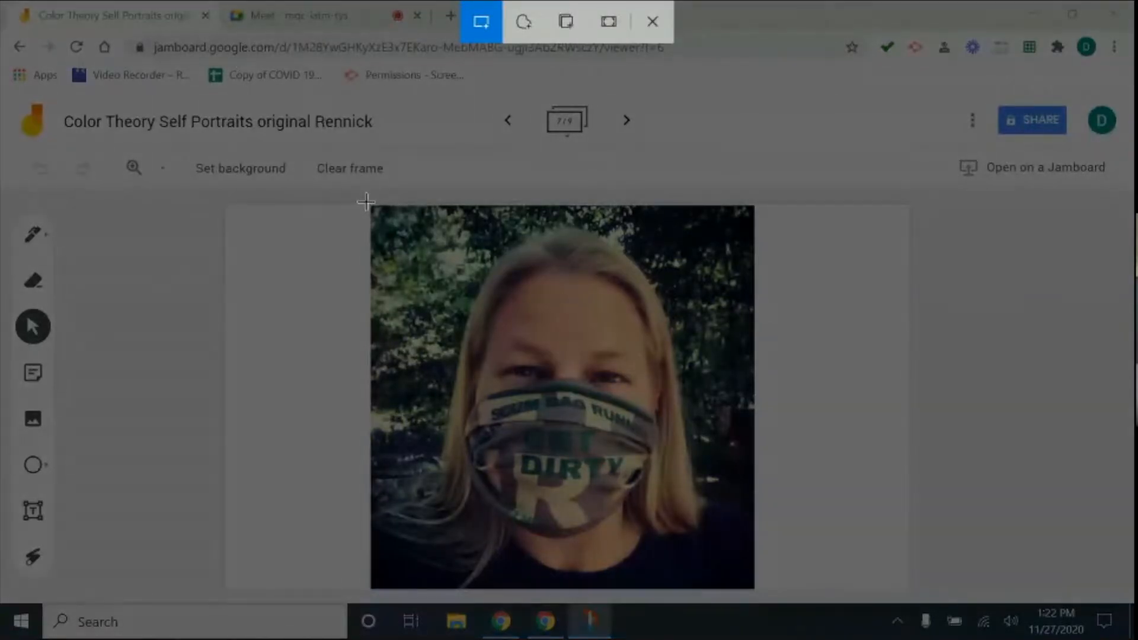
{"action": "left_click_drag", "start_coordinate": [365, 202], "coordinate": [760, 599]}
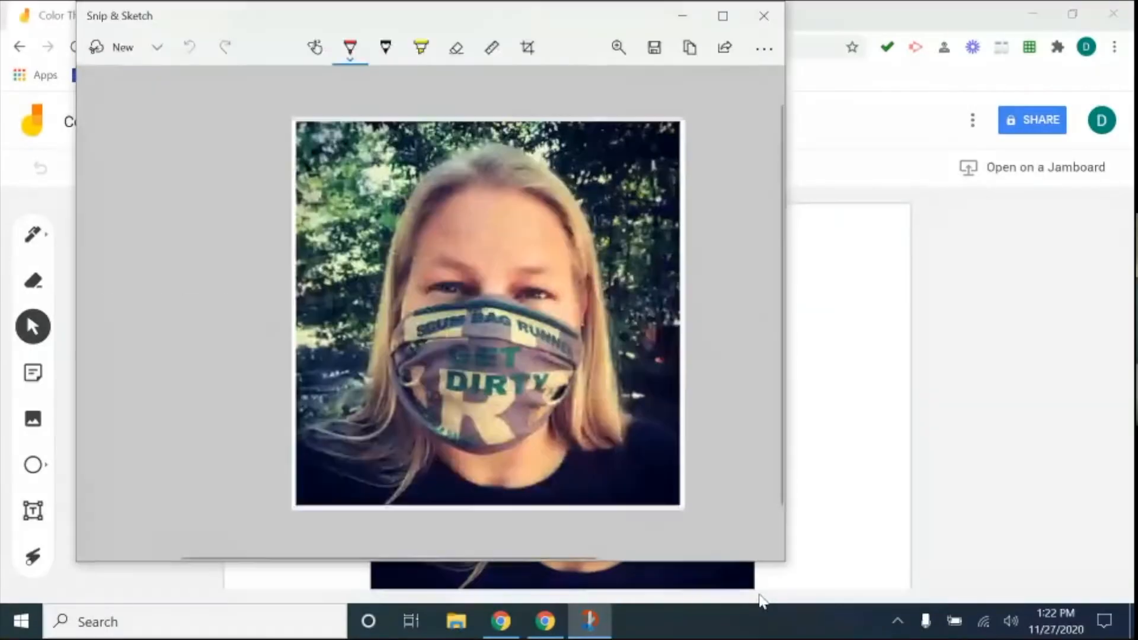
Save the snip to the Desktop as a PNG named with the person's first name plus "Snip", and close the snip editor.
{"action": "left_click", "coordinate": [654, 48]}
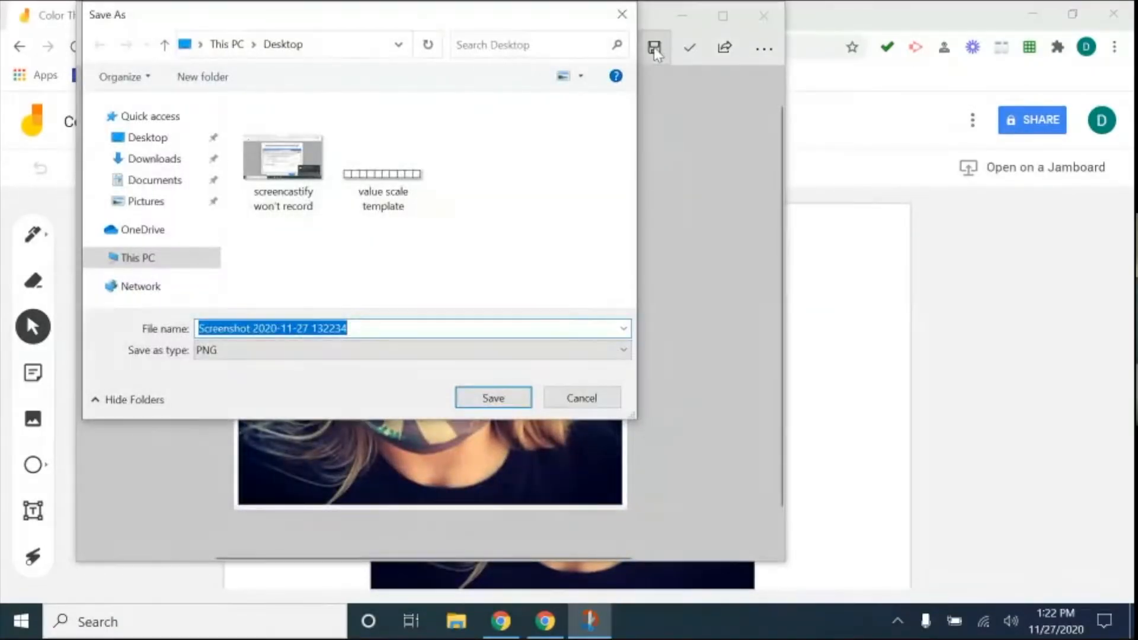
{"action": "type", "text": "D"}
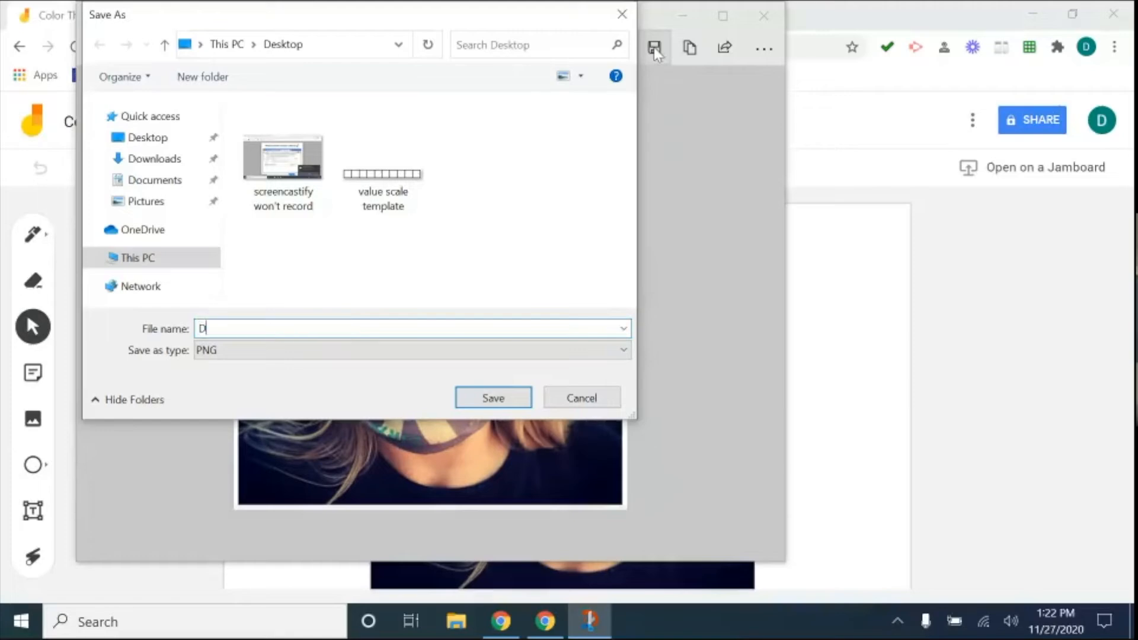
{"action": "type", "text": "eana Sa"}
{"action": "key", "text": "BackSpace"}
{"action": "key", "text": "BackSpace"}
{"action": "type", "text": "Snip"}
{"action": "key", "text": "Return"}
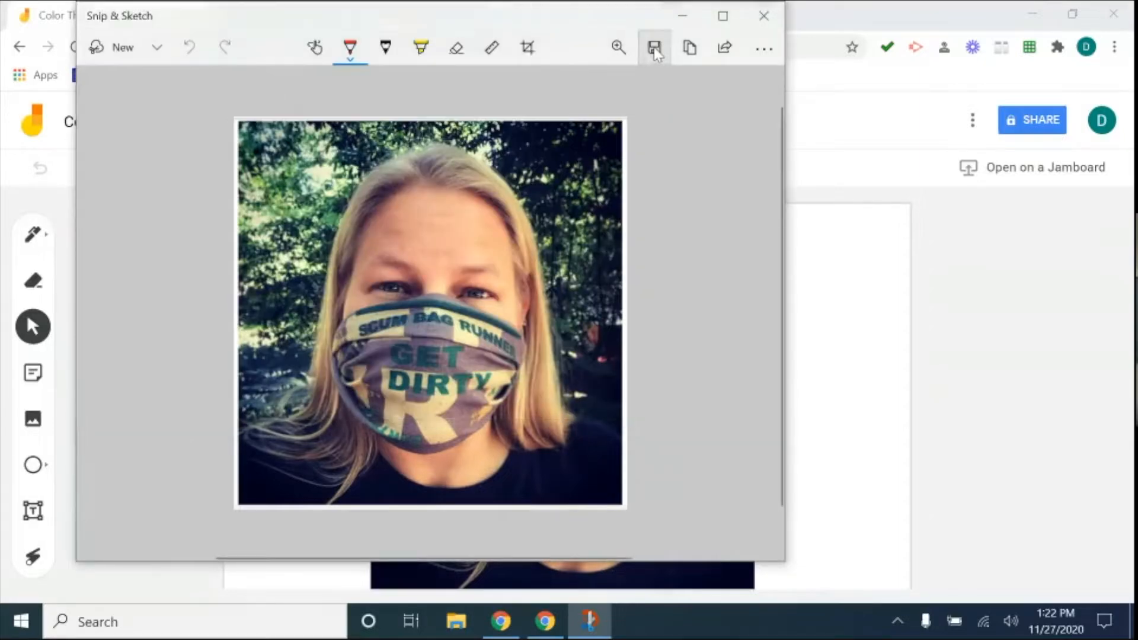
{"action": "left_click", "coordinate": [761, 24]}
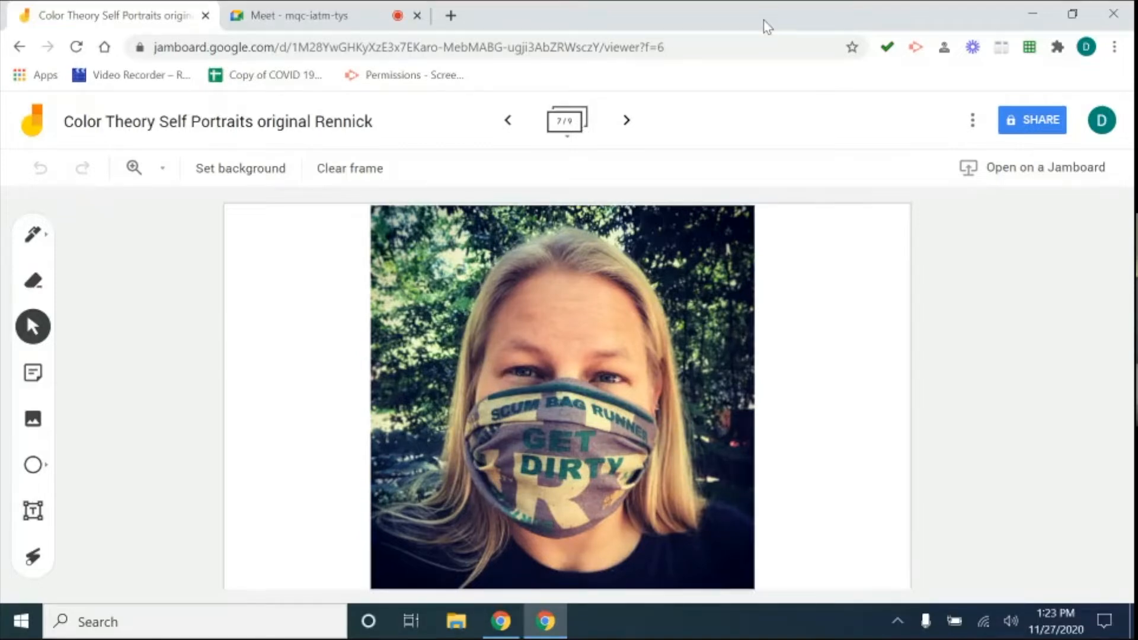
Capture a fullscreen snip to the clipboard and dismiss its notification.
{"action": "key", "text": "super+shift+s"}
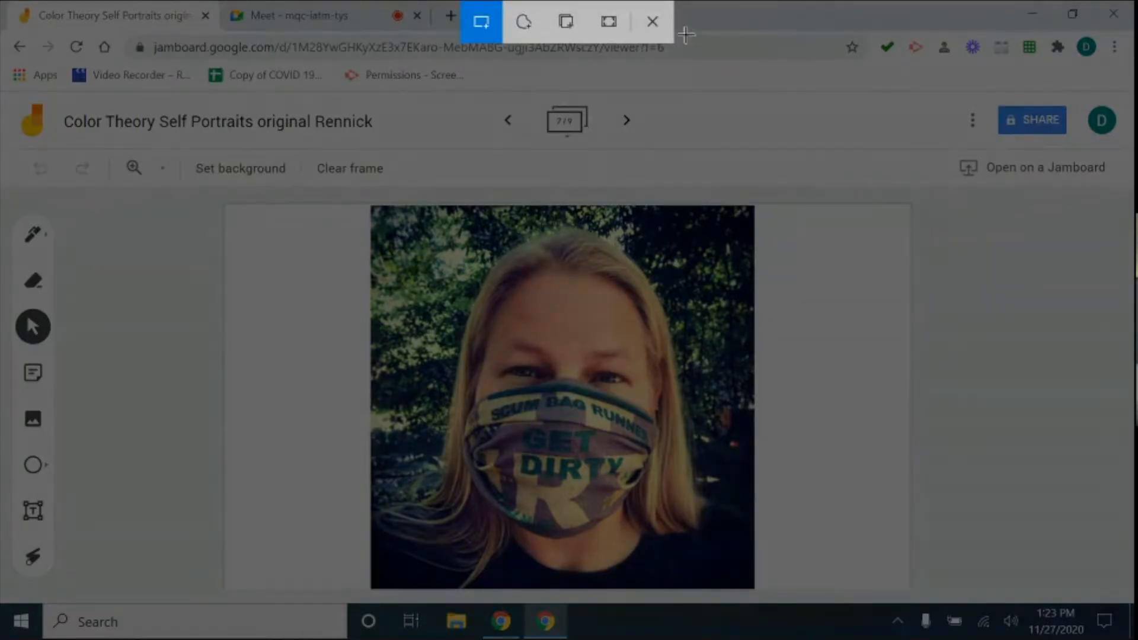
{"action": "left_click", "coordinate": [611, 20]}
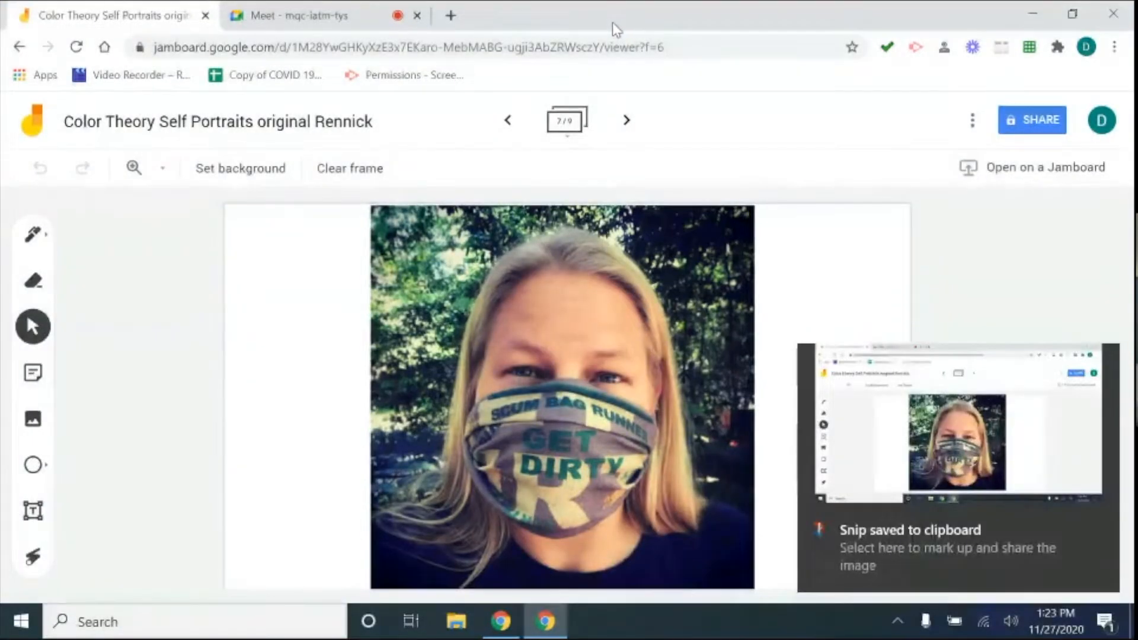
{"action": "right_click", "coordinate": [1099, 519]}
{"action": "left_click", "coordinate": [1099, 517]}
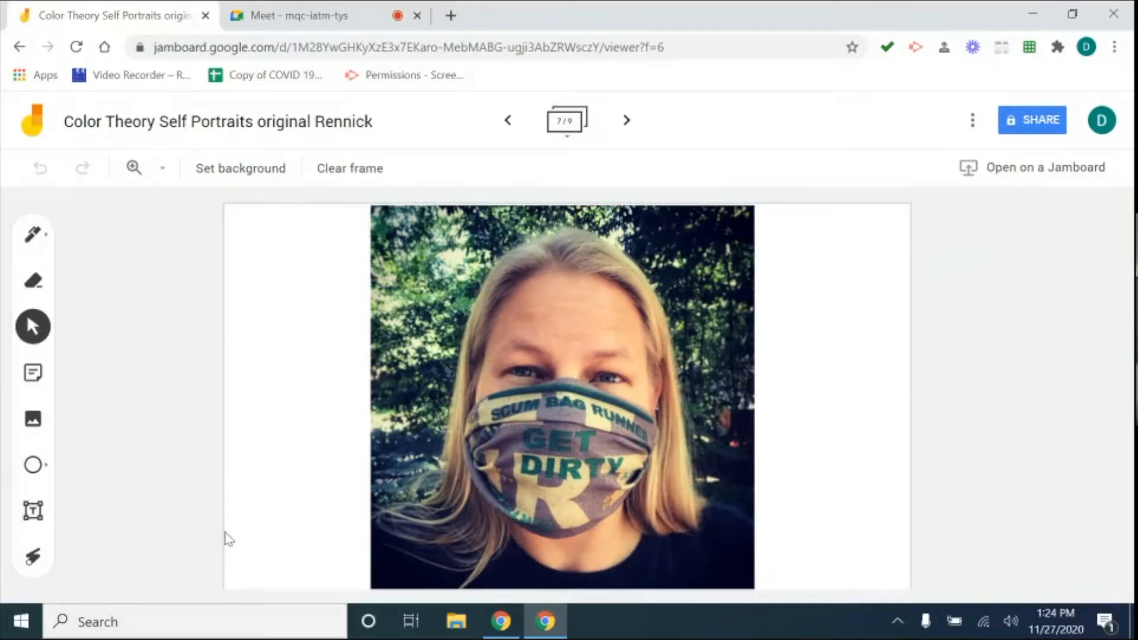
Capture a freeform snip tracing the outline of the person's head, hair and shoulders in the portrait photo.
{"action": "key", "text": "super+shift+s"}
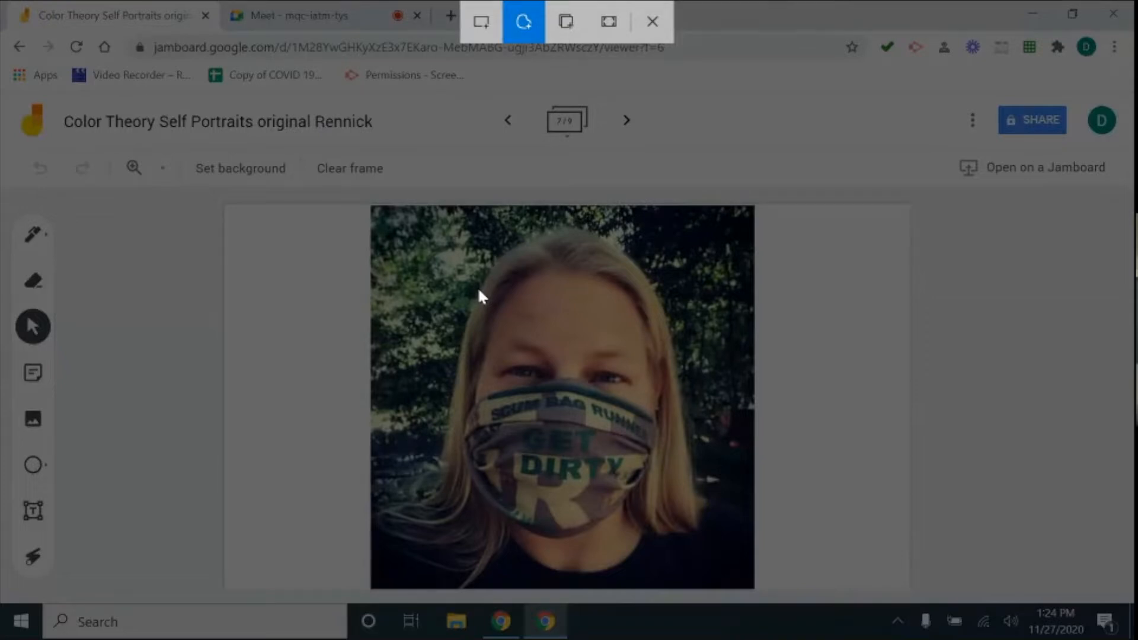
{"action": "left_click_drag", "start_coordinate": [478, 290], "coordinate": [479, 290]}
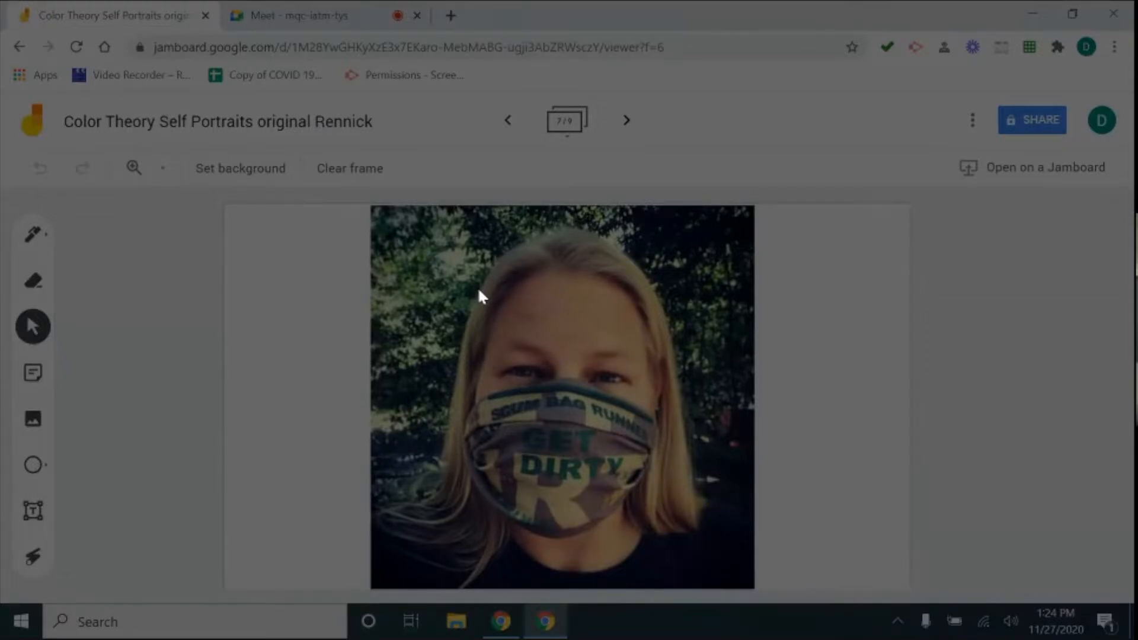
{"action": "mouse_move", "coordinate": [528, 243]}
{"action": "left_mouse_down"}
{"action": "mouse_move", "coordinate": [577, 230]}
{"action": "mouse_move", "coordinate": [647, 275]}
{"action": "mouse_move", "coordinate": [688, 474]}
{"action": "mouse_move", "coordinate": [713, 500]}
{"action": "mouse_move", "coordinate": [752, 514]}
{"action": "mouse_move", "coordinate": [754, 592]}
{"action": "mouse_move", "coordinate": [696, 602]}
{"action": "mouse_move", "coordinate": [734, 591]}
{"action": "mouse_move", "coordinate": [647, 582]}
{"action": "mouse_move", "coordinate": [375, 594]}
{"action": "mouse_move", "coordinate": [374, 522]}
{"action": "mouse_move", "coordinate": [396, 516]}
{"action": "mouse_move", "coordinate": [435, 471]}
{"action": "mouse_move", "coordinate": [486, 279]}
{"action": "left_mouse_up"}
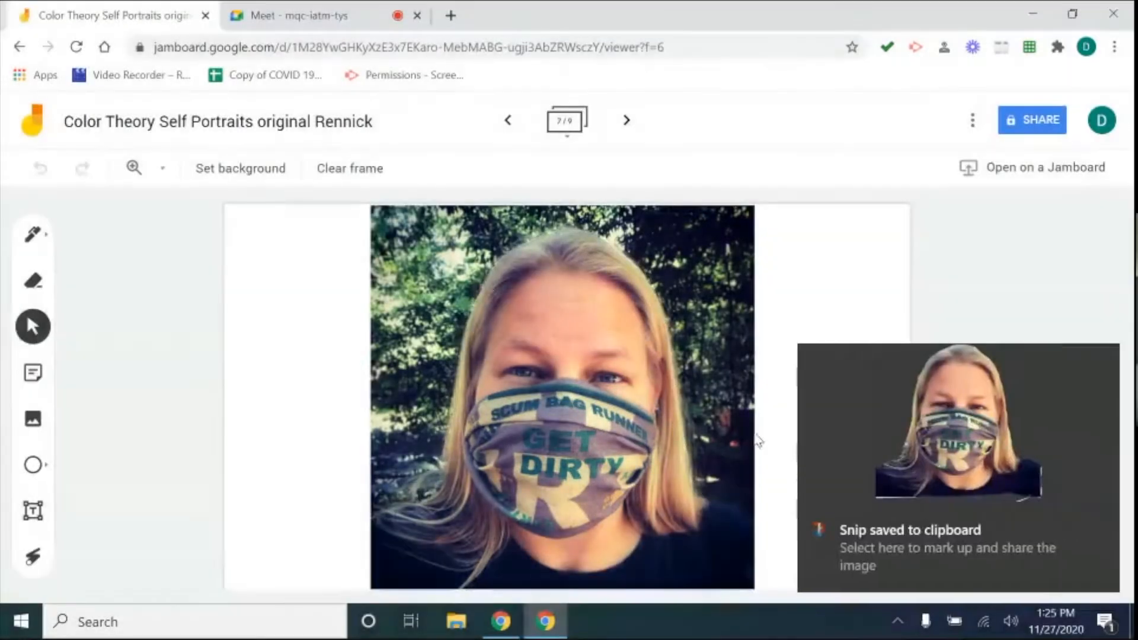
Save the freeform snip to the Desktop as a PNG named with the person's first name plus "Freeform", and close the snip editor.
{"action": "left_click", "coordinate": [1009, 459]}
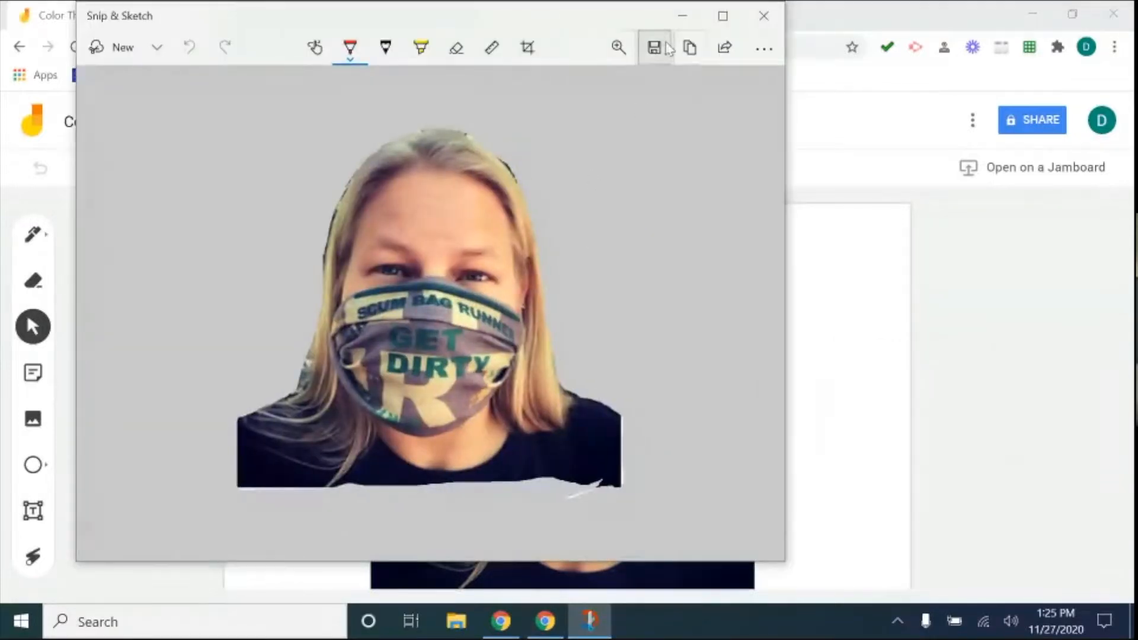
{"action": "left_click", "coordinate": [656, 48]}
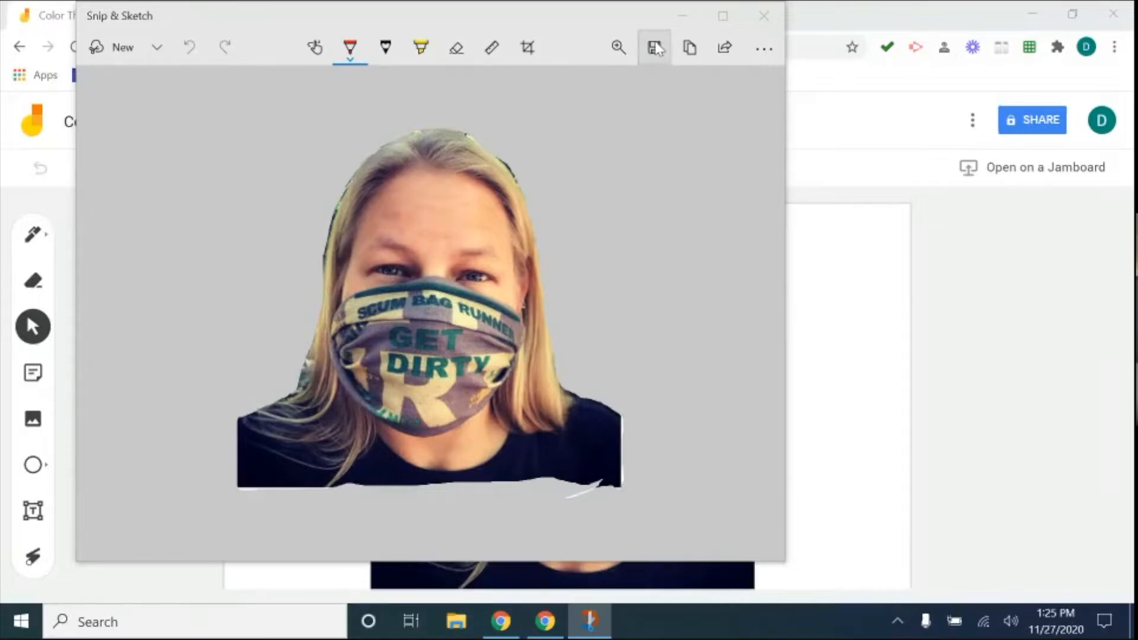
{"action": "key", "text": "BackSpace"}
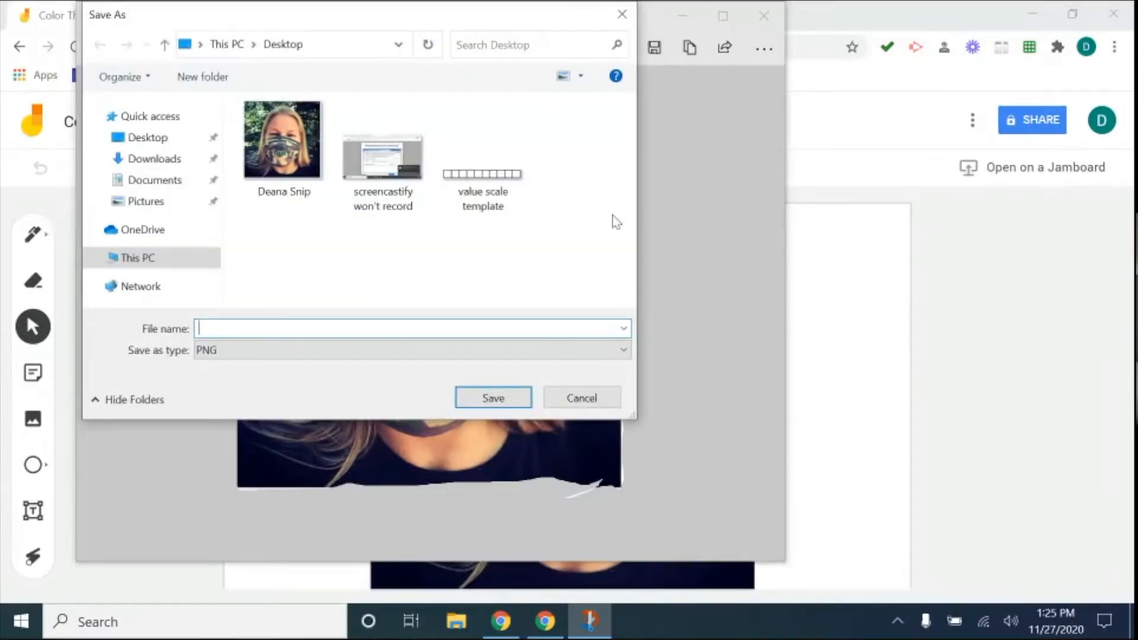
{"action": "type", "text": "Deana "}
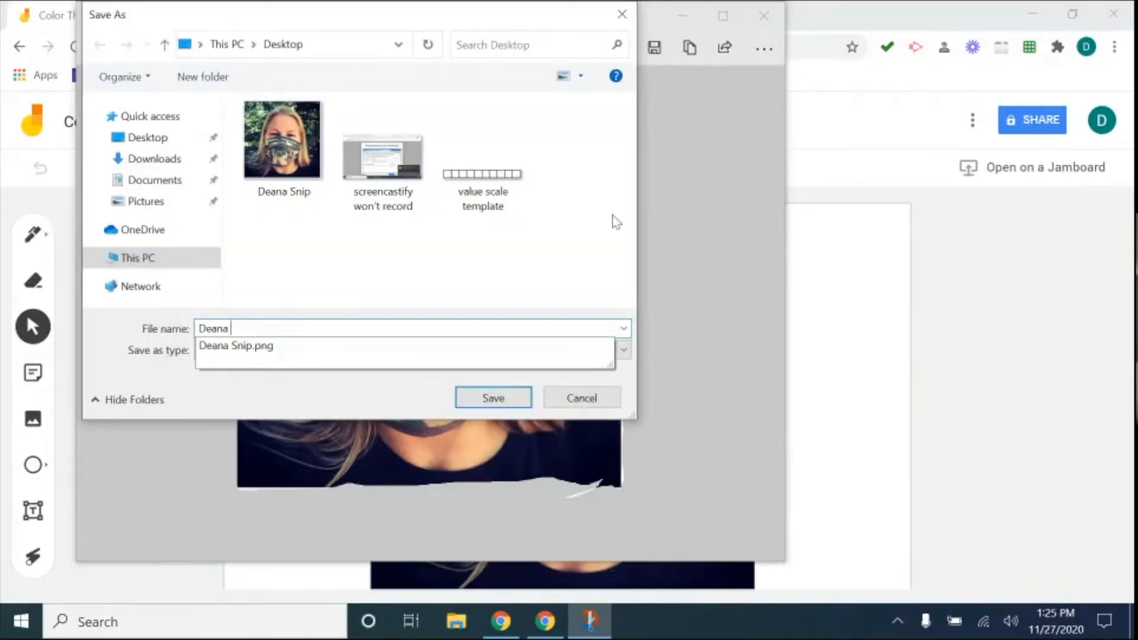
{"action": "type", "text": "FreeForm"}
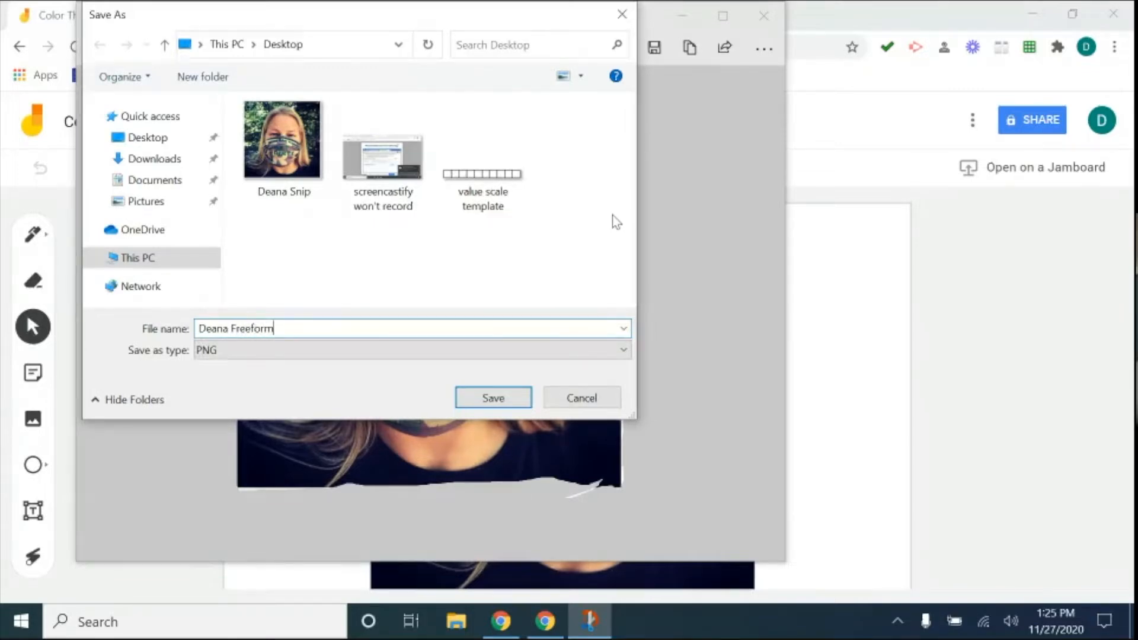
{"action": "key", "text": "Return"}
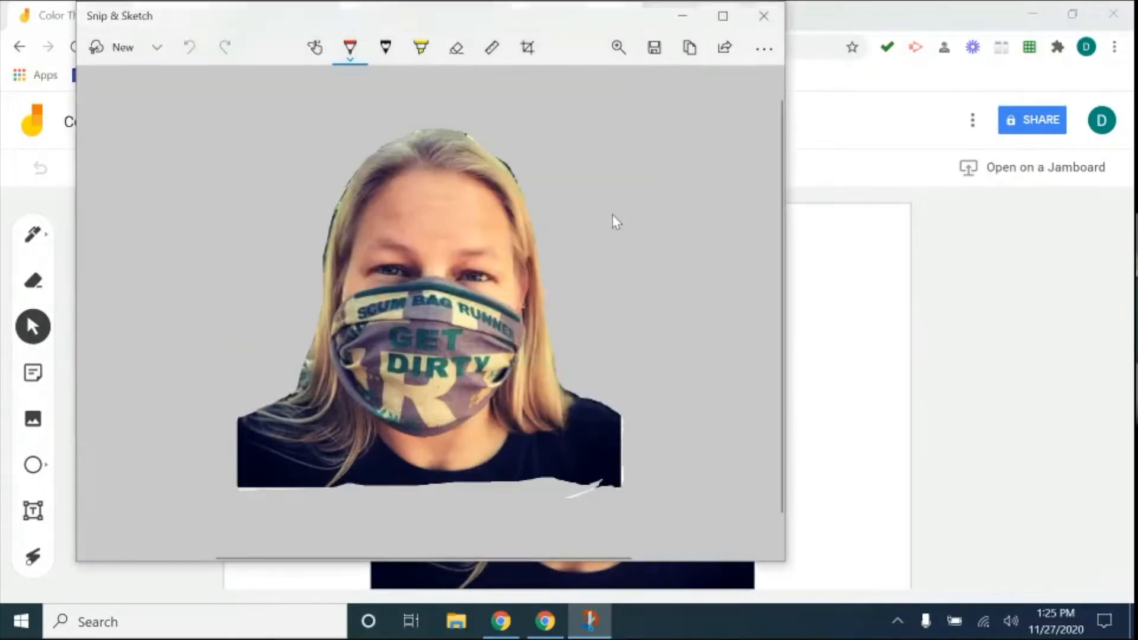
{"action": "left_click", "coordinate": [764, 20]}
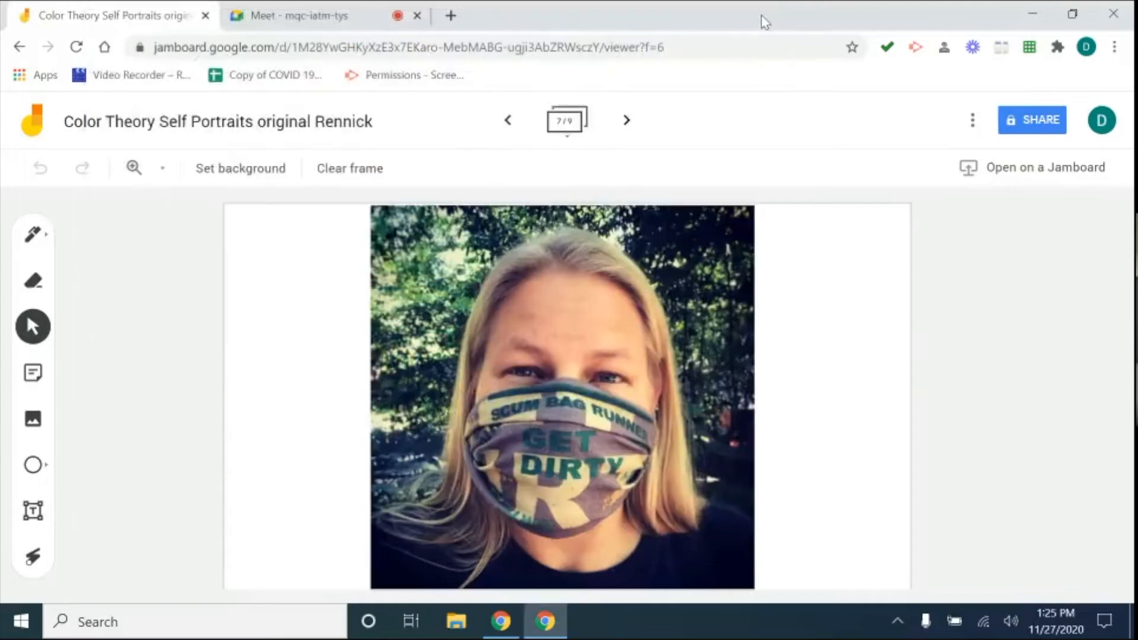
Insert the saved freeform portrait image from the Desktop onto the blank frame 8.
{"action": "left_click", "coordinate": [624, 120]}
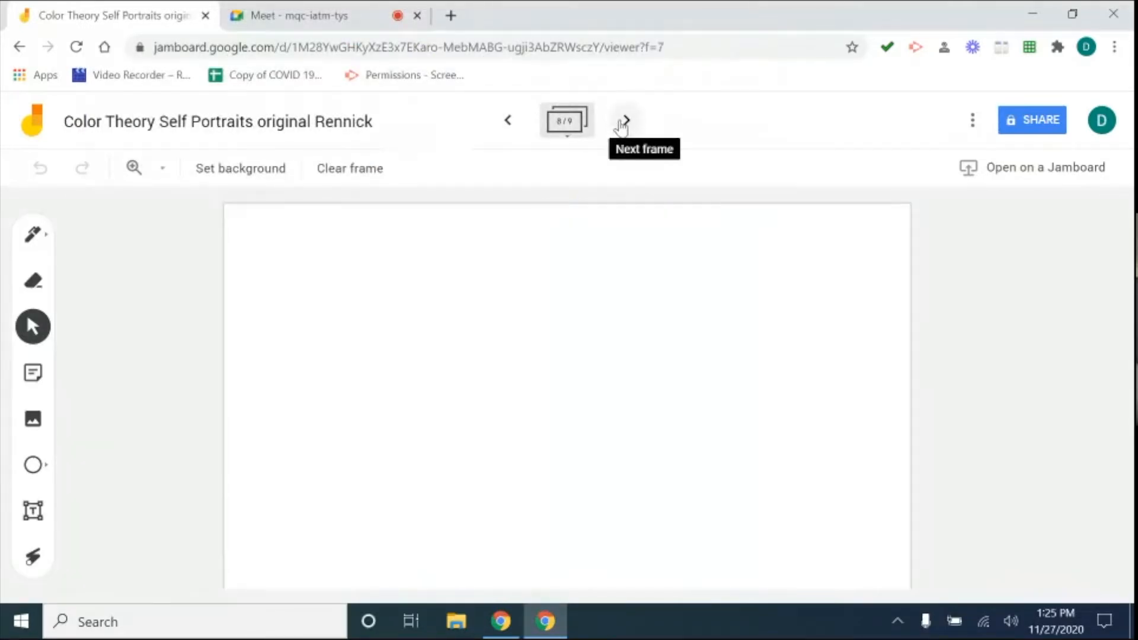
{"action": "left_click", "coordinate": [33, 420]}
{"action": "left_click", "coordinate": [519, 400]}
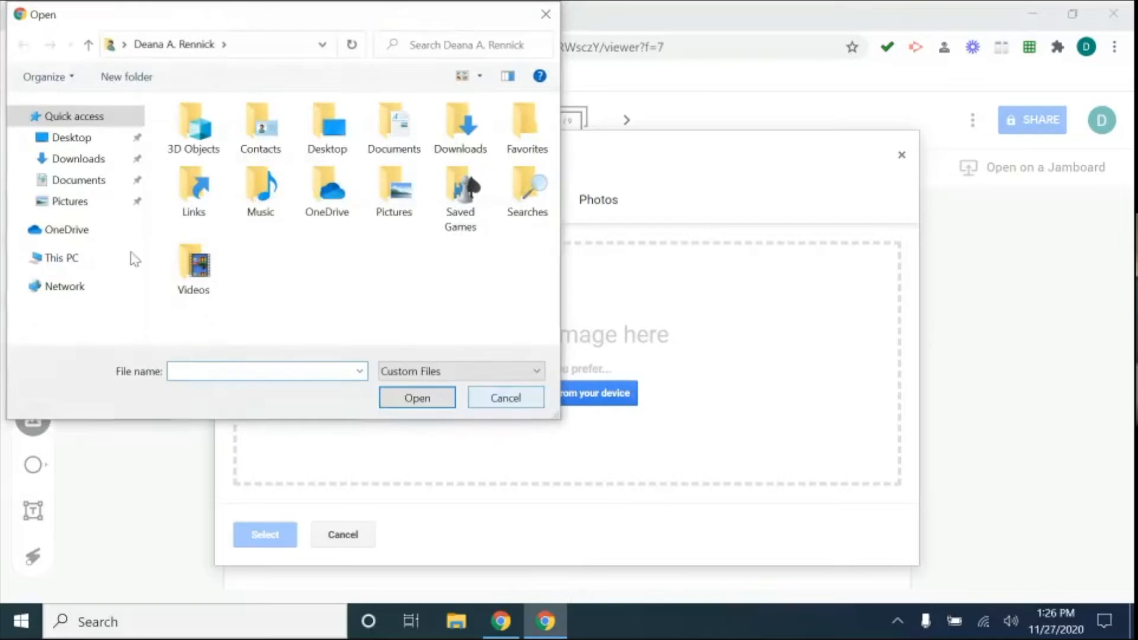
{"action": "left_click", "coordinate": [83, 138]}
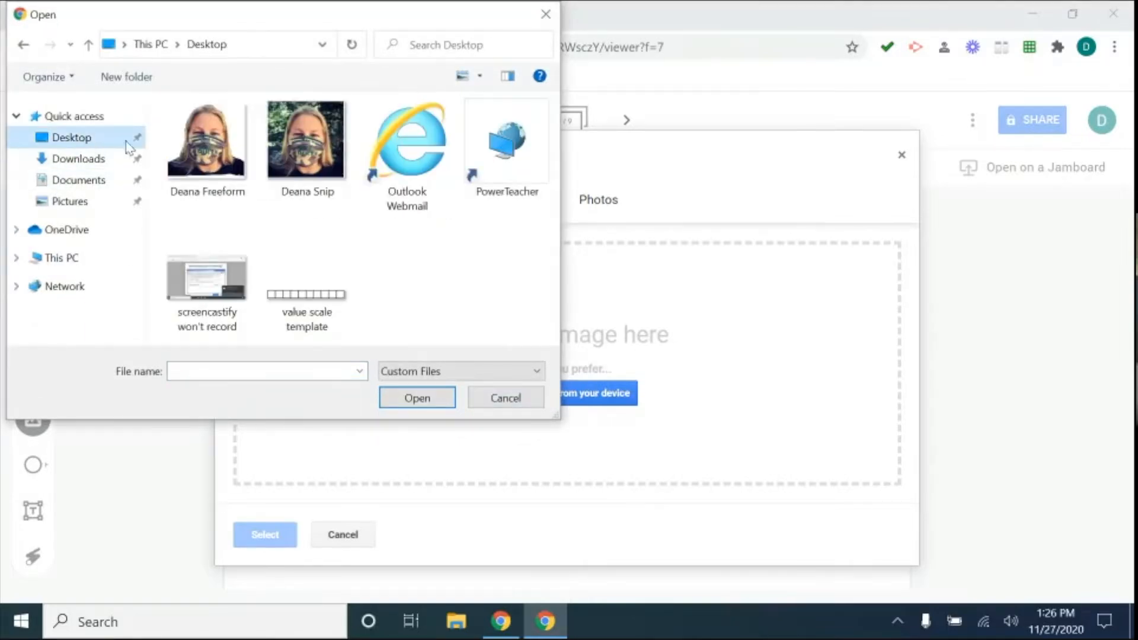
{"action": "double_click", "coordinate": [237, 164]}
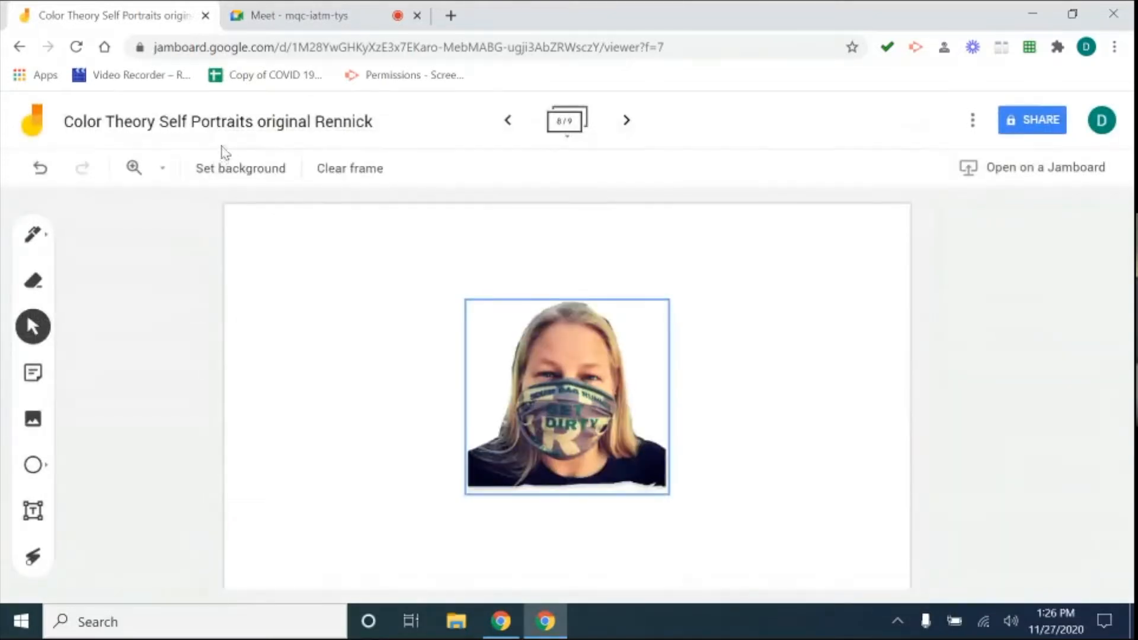
Shrink the portrait cutout to about a quarter of the frame's width and place it in the frame's upper-left corner.
{"action": "left_click_drag", "start_coordinate": [517, 366], "coordinate": [457, 317]}
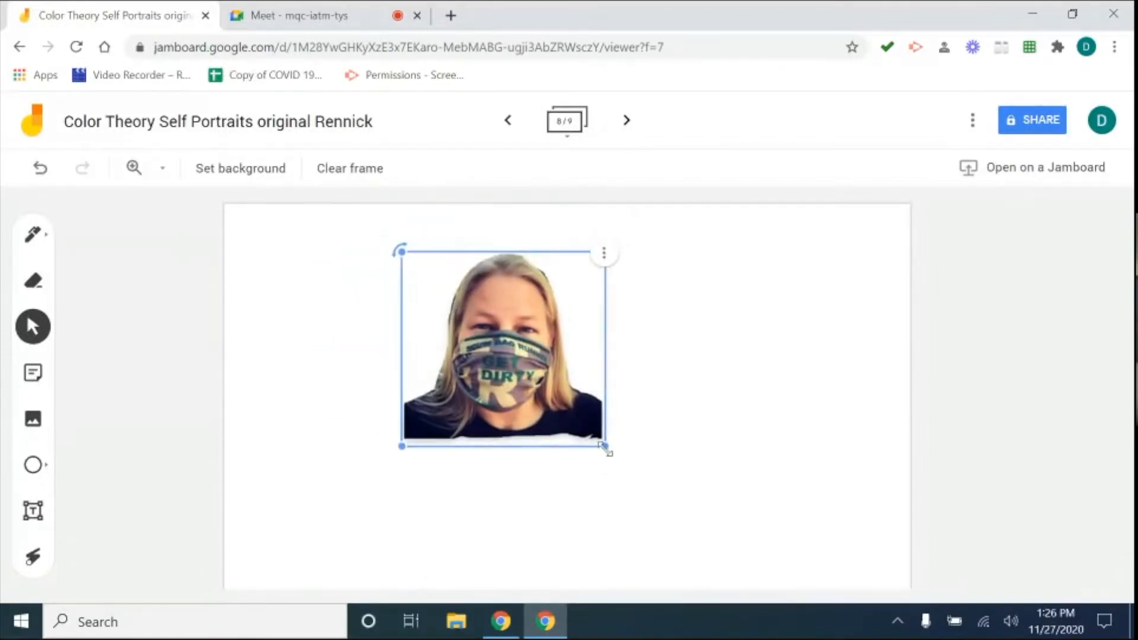
{"action": "left_click_drag", "start_coordinate": [604, 446], "coordinate": [742, 575]}
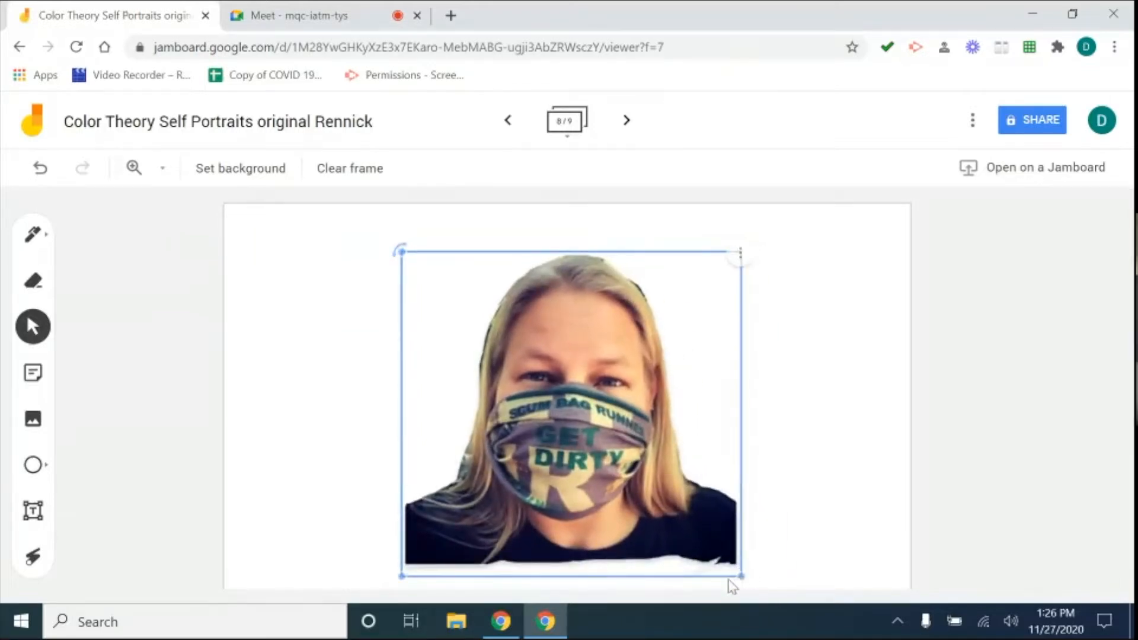
{"action": "left_click_drag", "start_coordinate": [741, 575], "coordinate": [531, 453]}
{"action": "left_click_drag", "start_coordinate": [463, 339], "coordinate": [289, 295]}
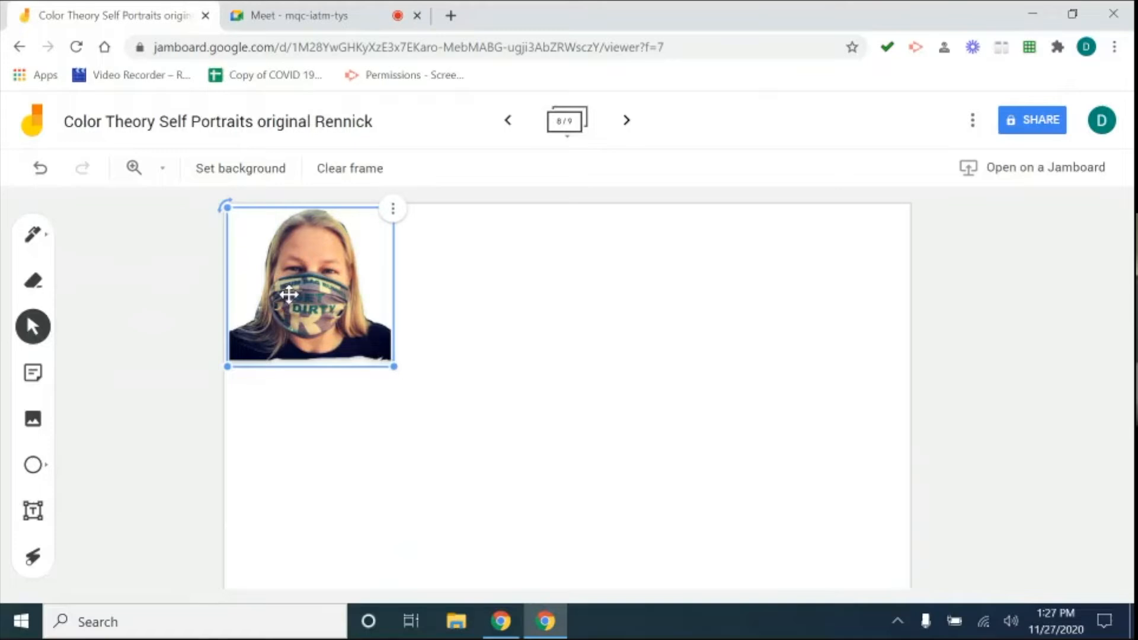
Paste seven copies of the portrait cutout, placing the first one directly beside the original in the top row.
{"action": "left_click", "coordinate": [477, 293]}
{"action": "key", "text": "ctrl+v"}
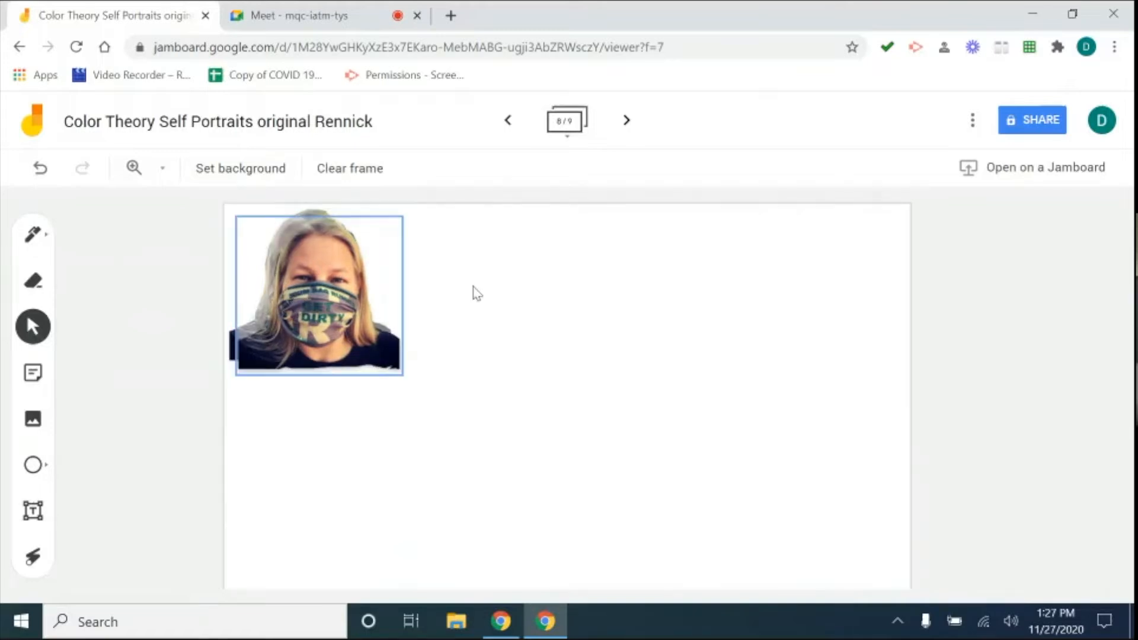
{"action": "left_click_drag", "start_coordinate": [380, 307], "coordinate": [524, 299]}
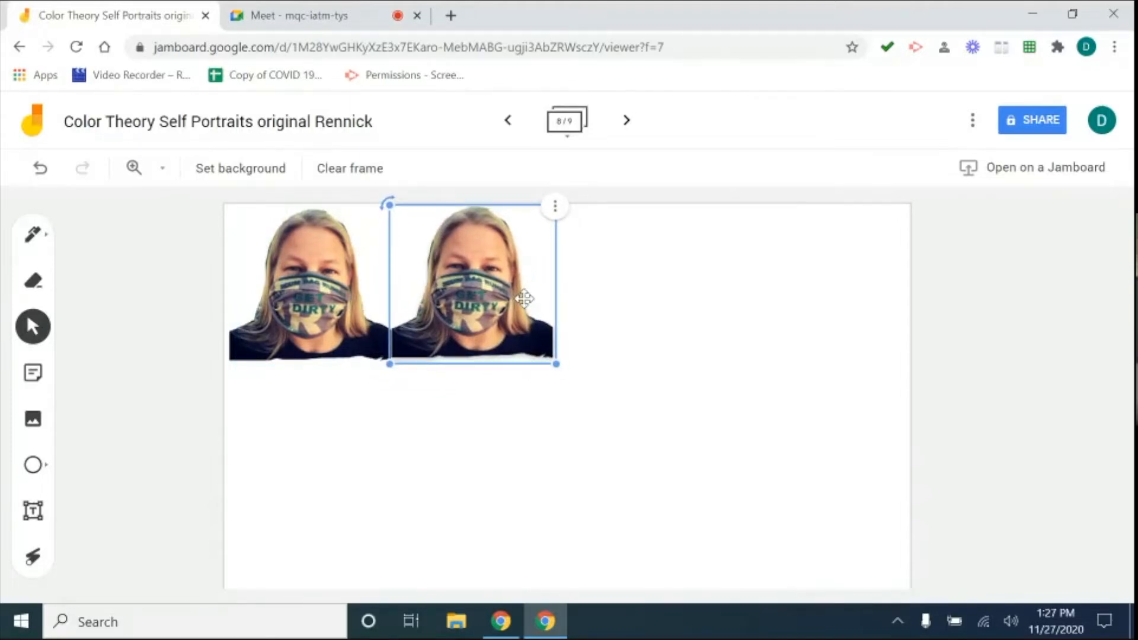
{"action": "key", "text": "ctrl+v"}
{"action": "key", "text": "ctrl+v"}
{"action": "key", "text": "ctrl+v"}
{"action": "key", "text": "ctrl+v"}
{"action": "key", "text": "ctrl+v"}
{"action": "key", "text": "ctrl+v"}
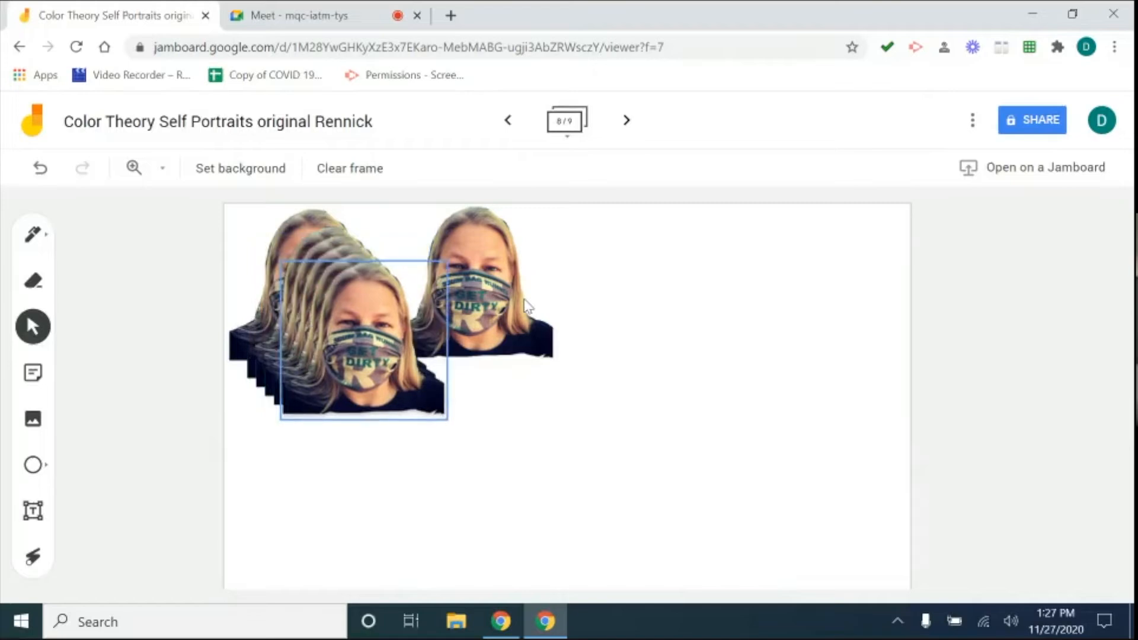
Arrange the portrait cutouts on the frame into two evenly spaced rows of four.
{"action": "left_click_drag", "start_coordinate": [400, 328], "coordinate": [671, 267]}
{"action": "left_click_drag", "start_coordinate": [367, 334], "coordinate": [807, 436]}
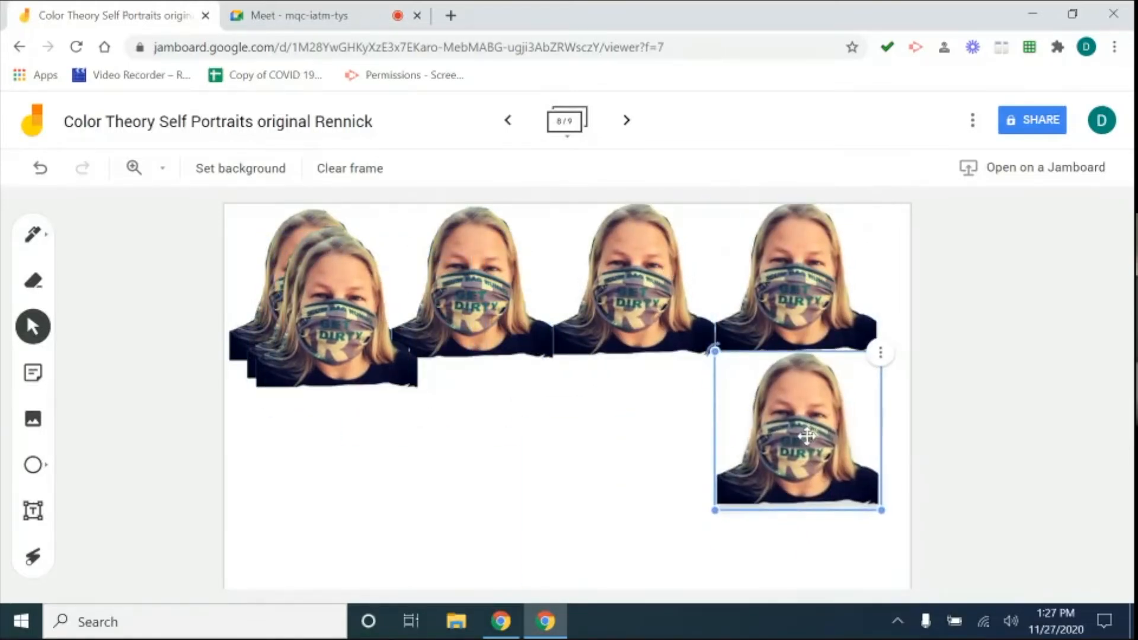
{"action": "left_click_drag", "start_coordinate": [332, 332], "coordinate": [633, 453]}
{"action": "left_click_drag", "start_coordinate": [361, 359], "coordinate": [499, 490]}
{"action": "left_click_drag", "start_coordinate": [306, 303], "coordinate": [349, 453]}
{"action": "left_click", "coordinate": [551, 544]}
{"action": "left_click_drag", "start_coordinate": [800, 271], "coordinate": [499, 268]}
{"action": "left_click_drag", "start_coordinate": [347, 279], "coordinate": [495, 462]}
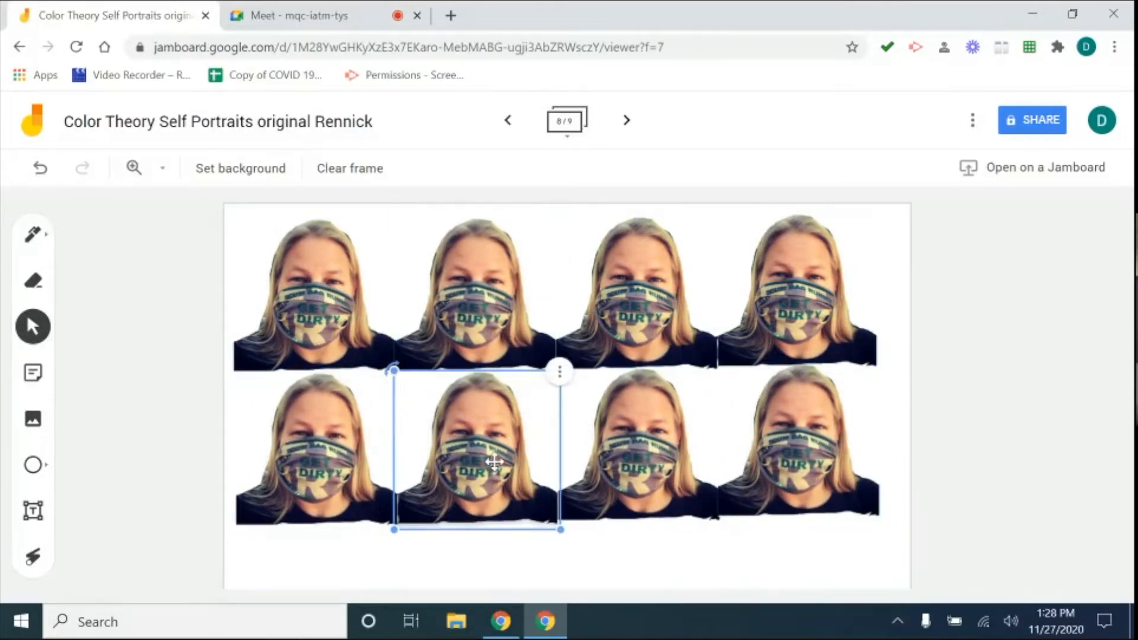
Set the frame's background to solid blue.
{"action": "left_click", "coordinate": [235, 169]}
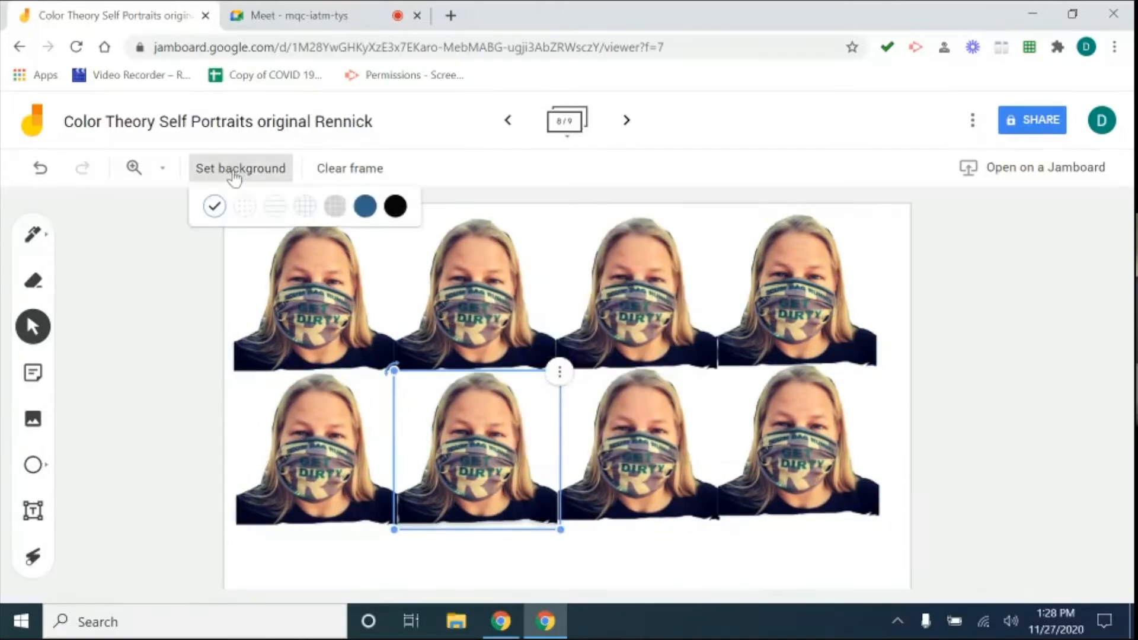
{"action": "left_click", "coordinate": [371, 208]}
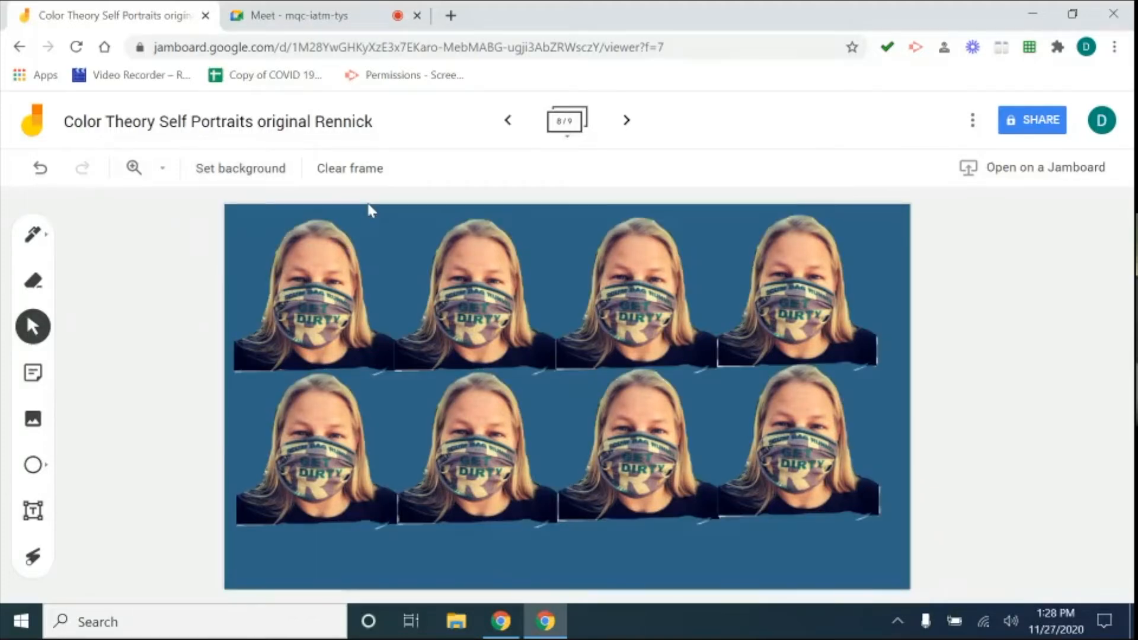
Draw a rectangle covering the entire frame over the portrait cutouts and fill it with blue.
{"action": "left_click", "coordinate": [32, 464]}
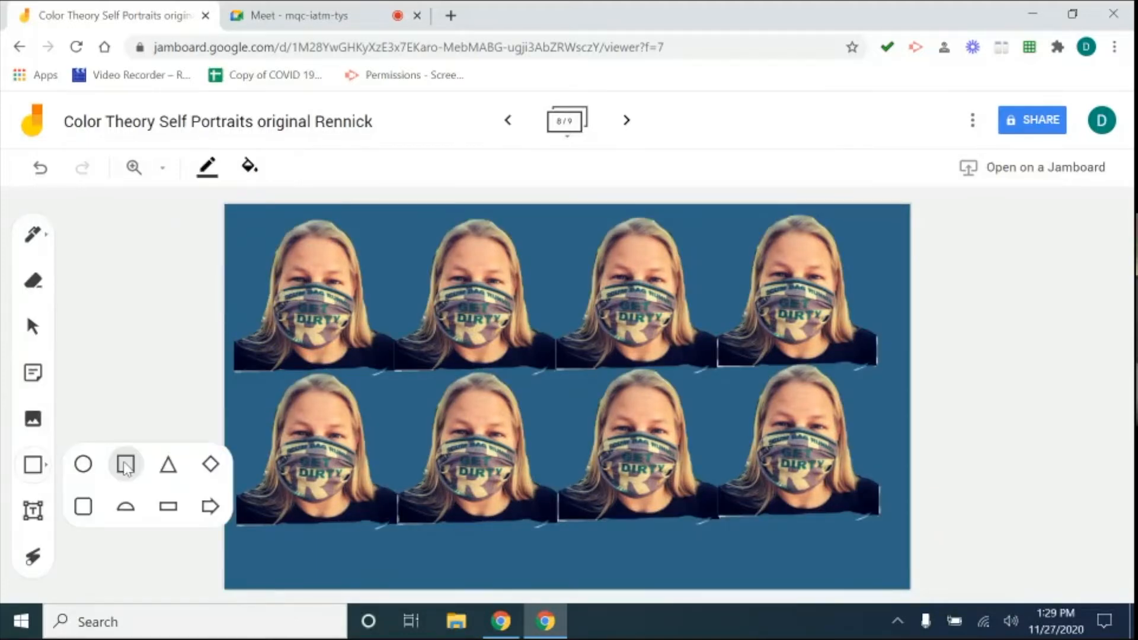
{"action": "left_click", "coordinate": [125, 465]}
{"action": "left_click_drag", "start_coordinate": [223, 205], "coordinate": [908, 588]}
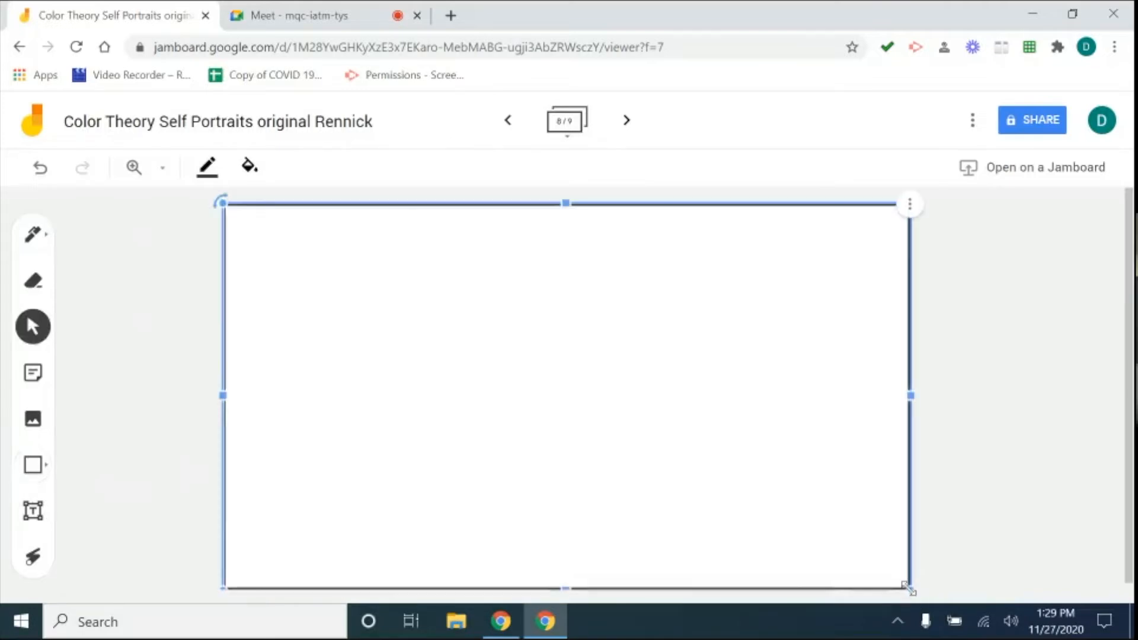
{"action": "left_click", "coordinate": [249, 166]}
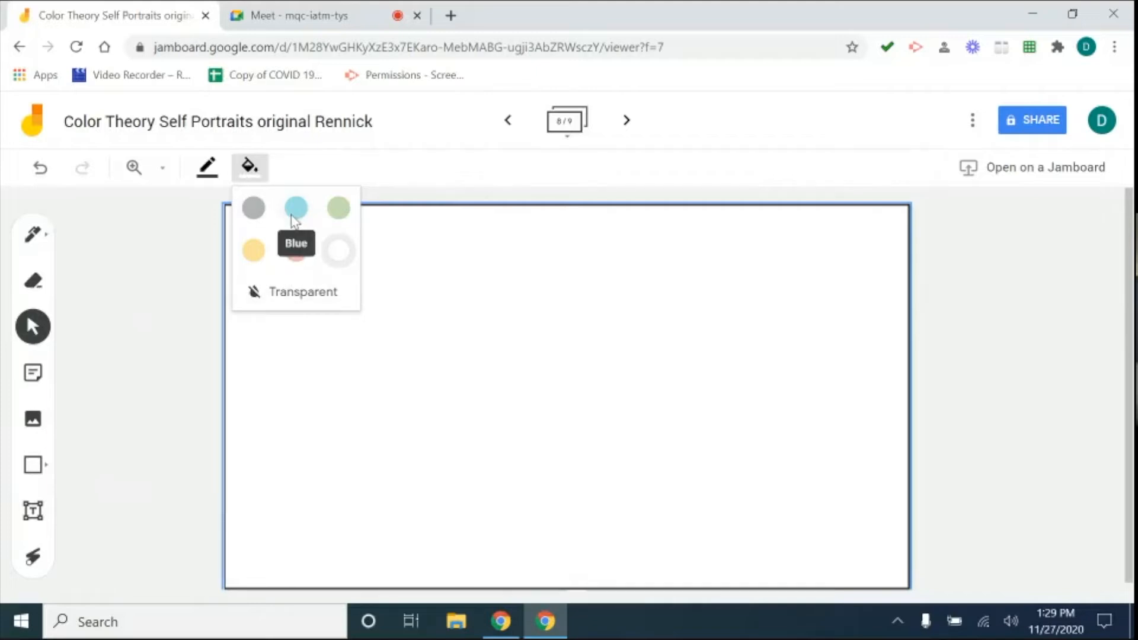
{"action": "left_click", "coordinate": [295, 208]}
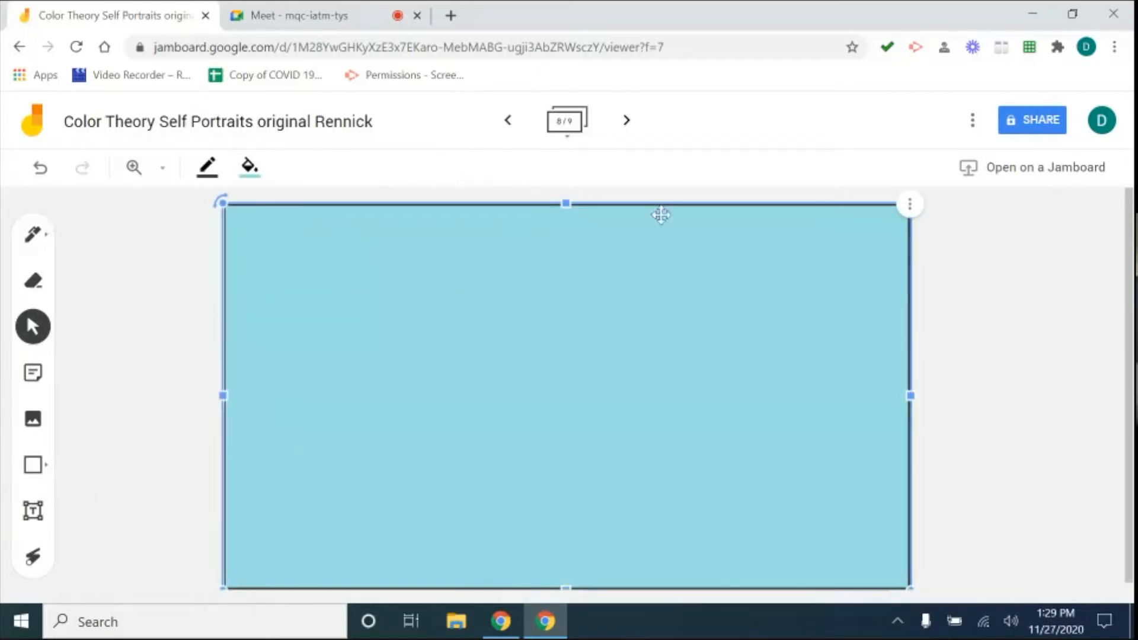
Send the blue rectangle to the back, behind all the portrait cutouts.
{"action": "left_click", "coordinate": [908, 217]}
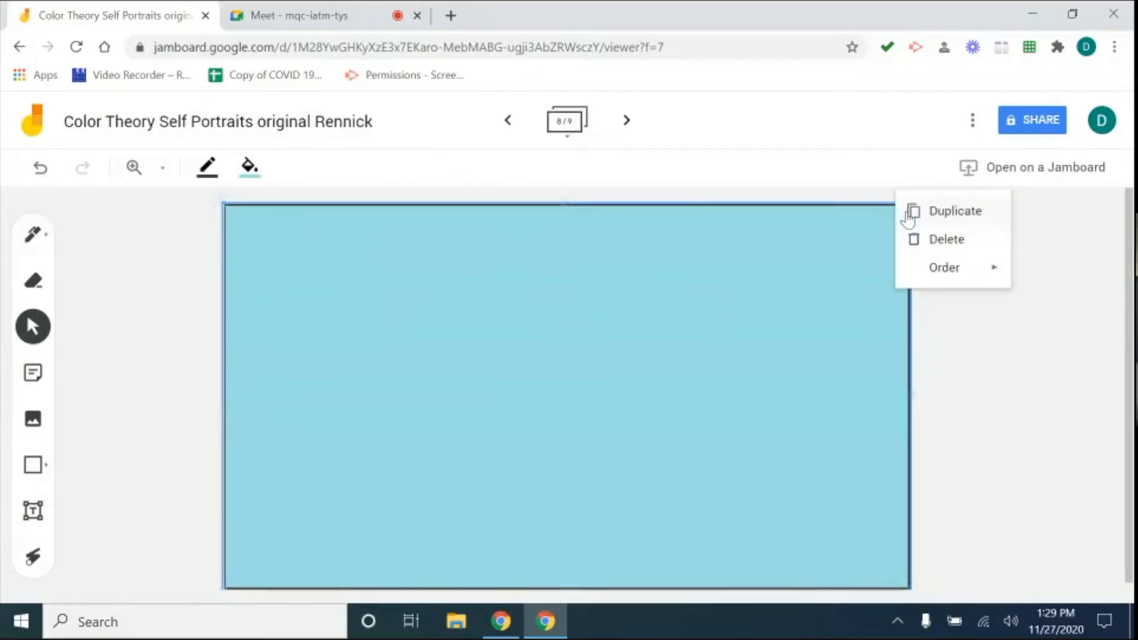
{"action": "mouse_move", "coordinate": [925, 269]}
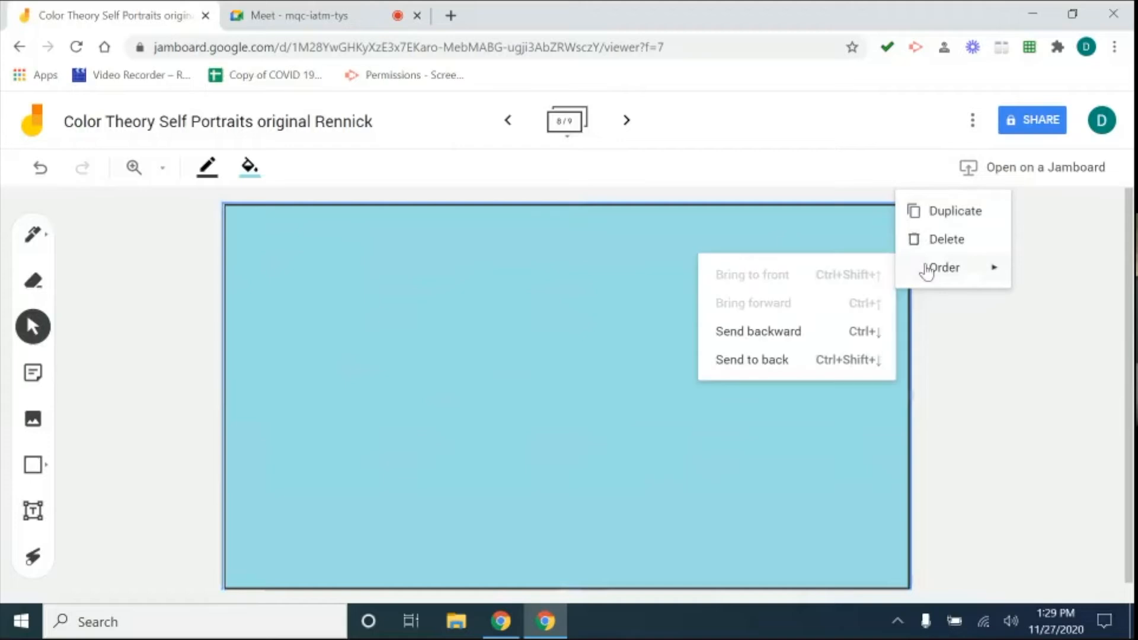
{"action": "left_click", "coordinate": [769, 360]}
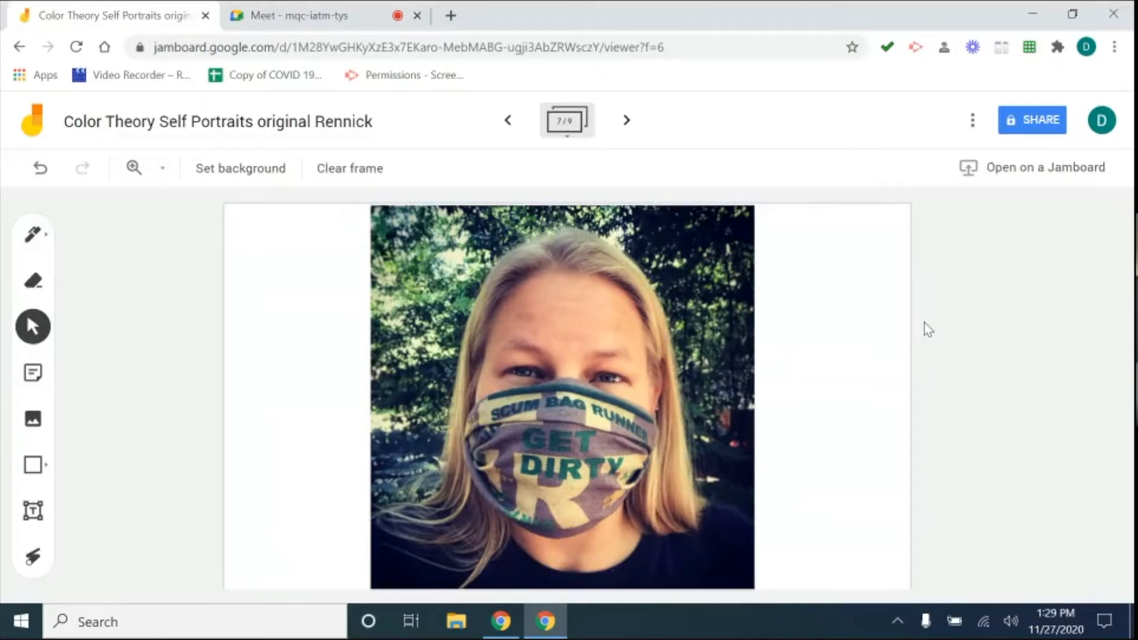
Take a rectangular snip of the portrait photo on frame 7 and dismiss the snip preview.
{"action": "key", "text": "super+shift+s"}
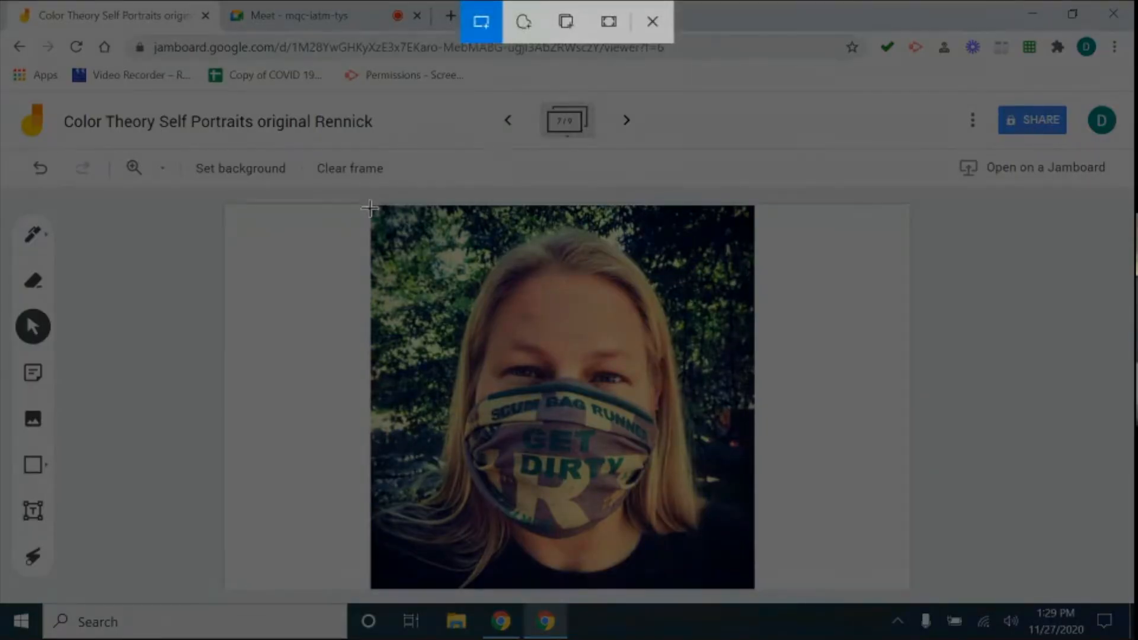
{"action": "mouse_move", "coordinate": [369, 230]}
{"action": "left_mouse_down"}
{"action": "mouse_move", "coordinate": [483, 234]}
{"action": "mouse_move", "coordinate": [615, 269]}
{"action": "mouse_move", "coordinate": [737, 340]}
{"action": "mouse_move", "coordinate": [755, 579]}
{"action": "mouse_move", "coordinate": [753, 569]}
{"action": "left_mouse_up"}
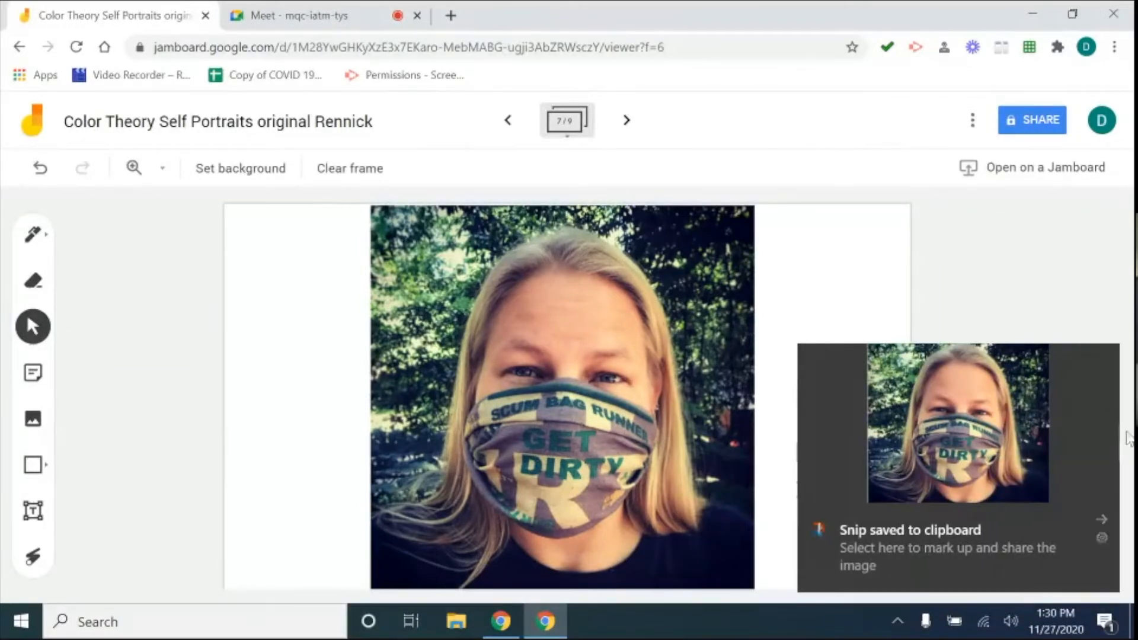
{"action": "left_click", "coordinate": [1105, 519]}
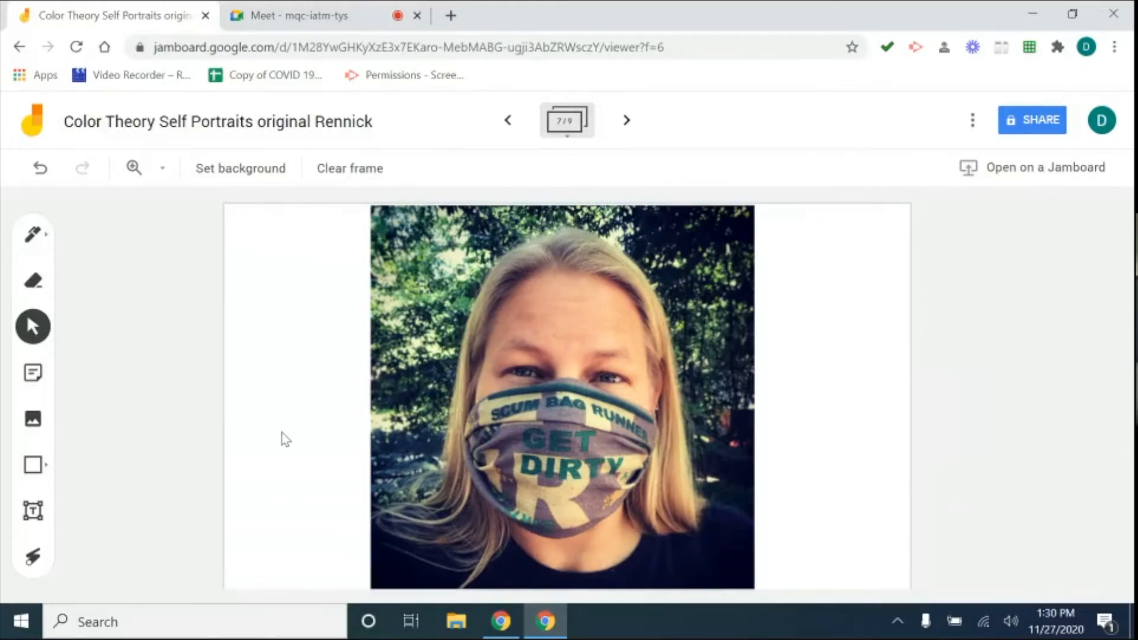
Take a freeform snip around the portrait's hair and shoulders, view it in Snip & Sketch, and close that window.
{"action": "key", "text": "super+shift+s"}
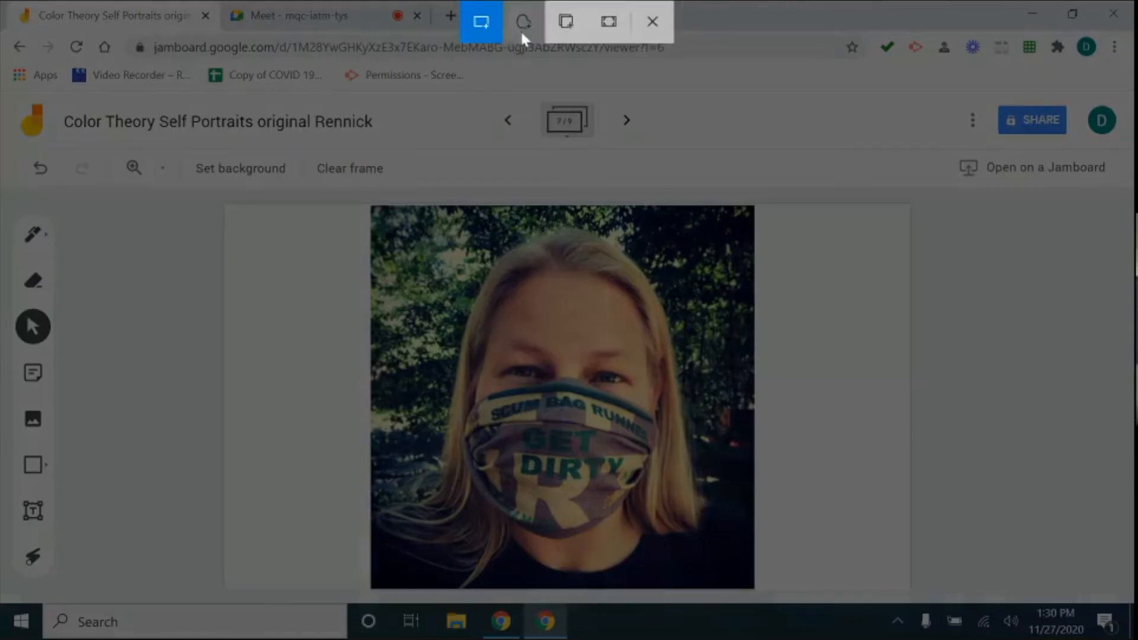
{"action": "left_click", "coordinate": [521, 32]}
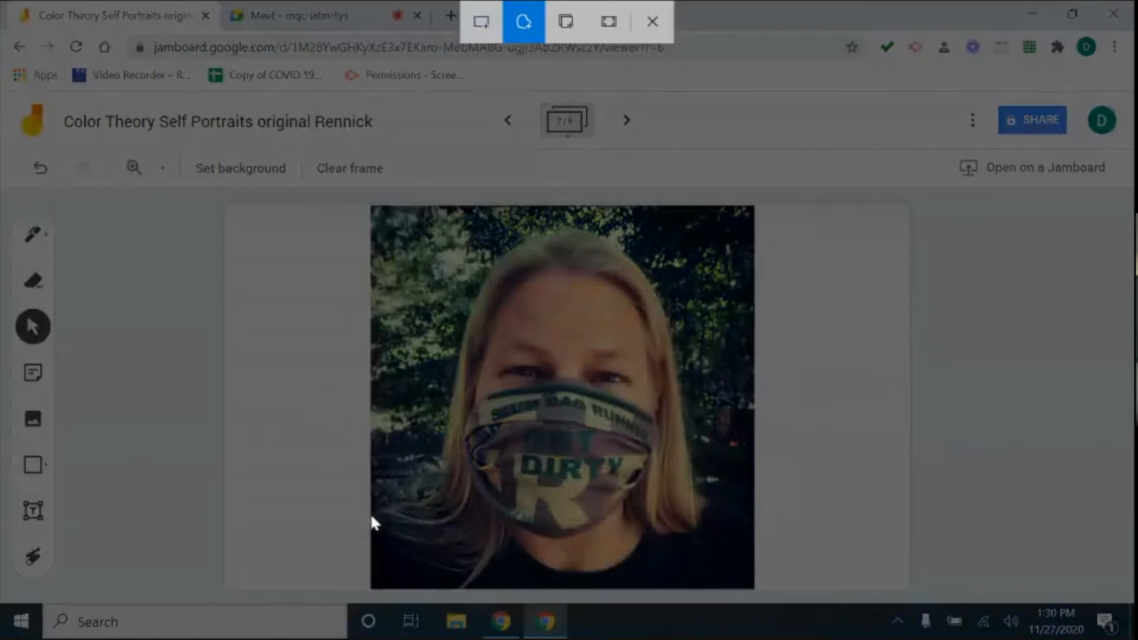
{"action": "left_click_drag", "start_coordinate": [372, 511], "coordinate": [373, 511]}
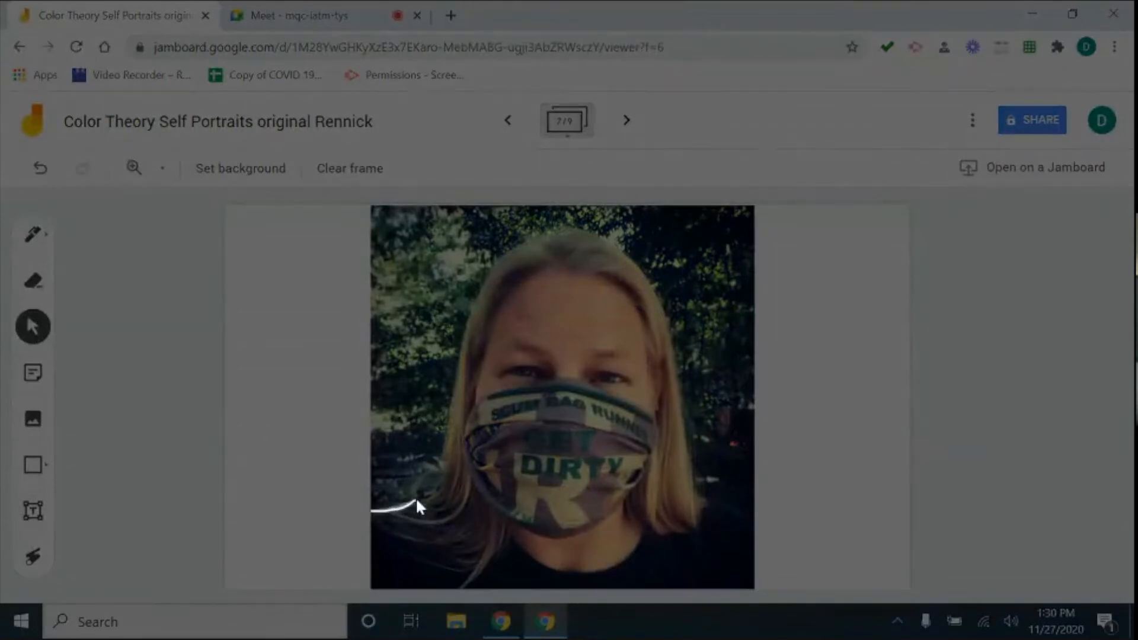
{"action": "mouse_move", "coordinate": [437, 489]}
{"action": "left_mouse_down"}
{"action": "mouse_move", "coordinate": [459, 362]}
{"action": "mouse_move", "coordinate": [493, 270]}
{"action": "mouse_move", "coordinate": [506, 247]}
{"action": "mouse_move", "coordinate": [588, 224]}
{"action": "mouse_move", "coordinate": [653, 289]}
{"action": "mouse_move", "coordinate": [692, 479]}
{"action": "mouse_move", "coordinate": [748, 502]}
{"action": "mouse_move", "coordinate": [750, 588]}
{"action": "mouse_move", "coordinate": [381, 590]}
{"action": "mouse_move", "coordinate": [371, 577]}
{"action": "left_mouse_up"}
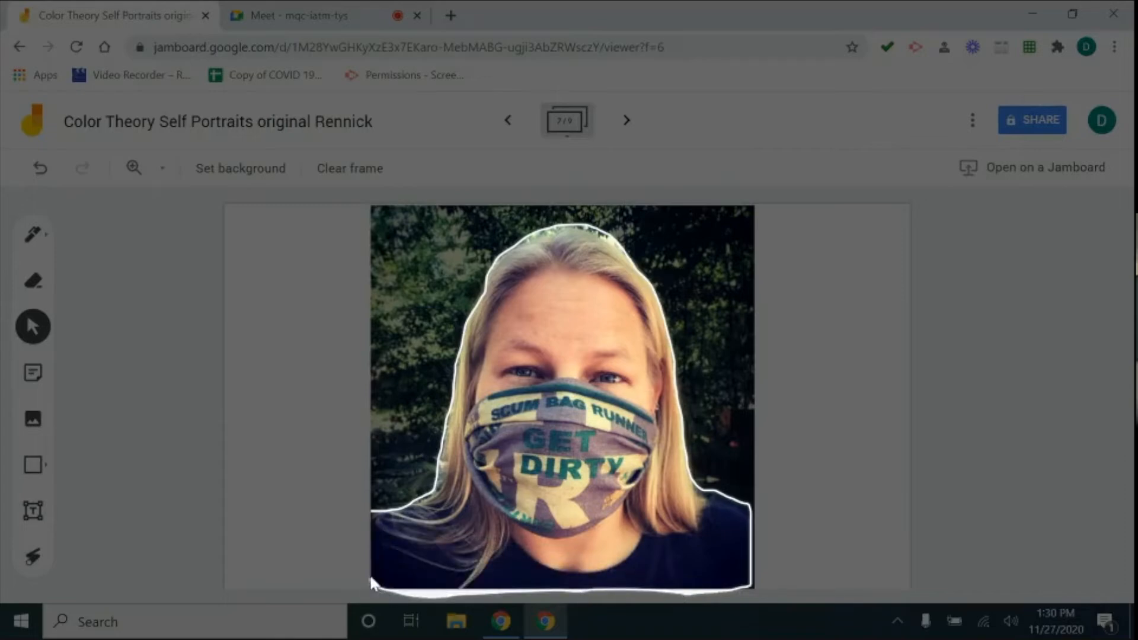
{"action": "left_click_drag", "start_coordinate": [378, 515], "coordinate": [362, 517]}
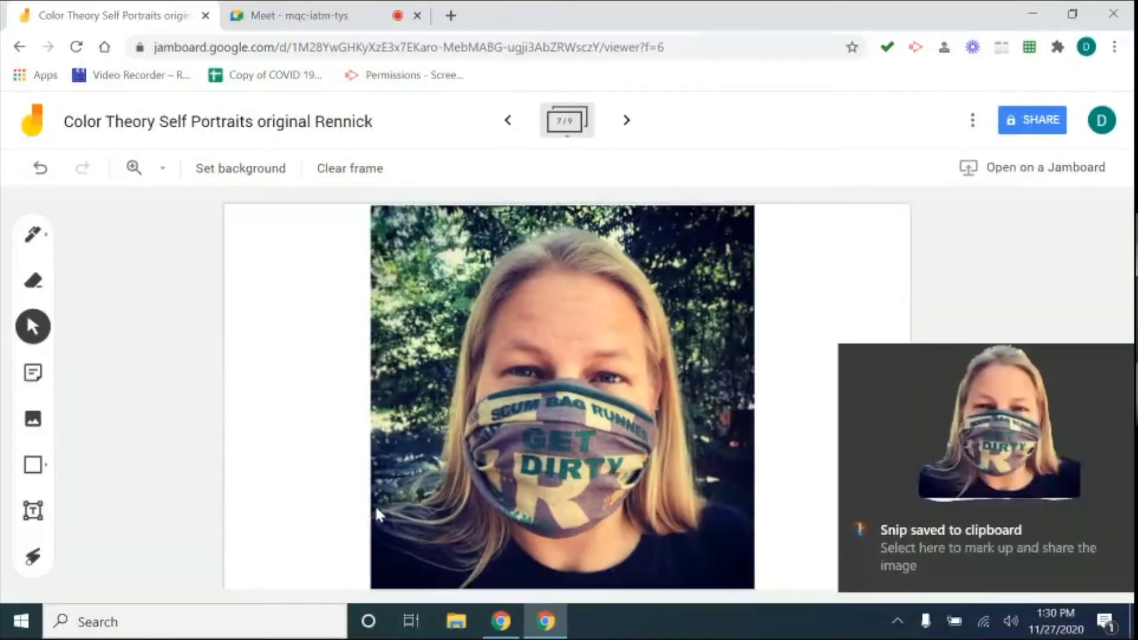
{"action": "left_click", "coordinate": [992, 409]}
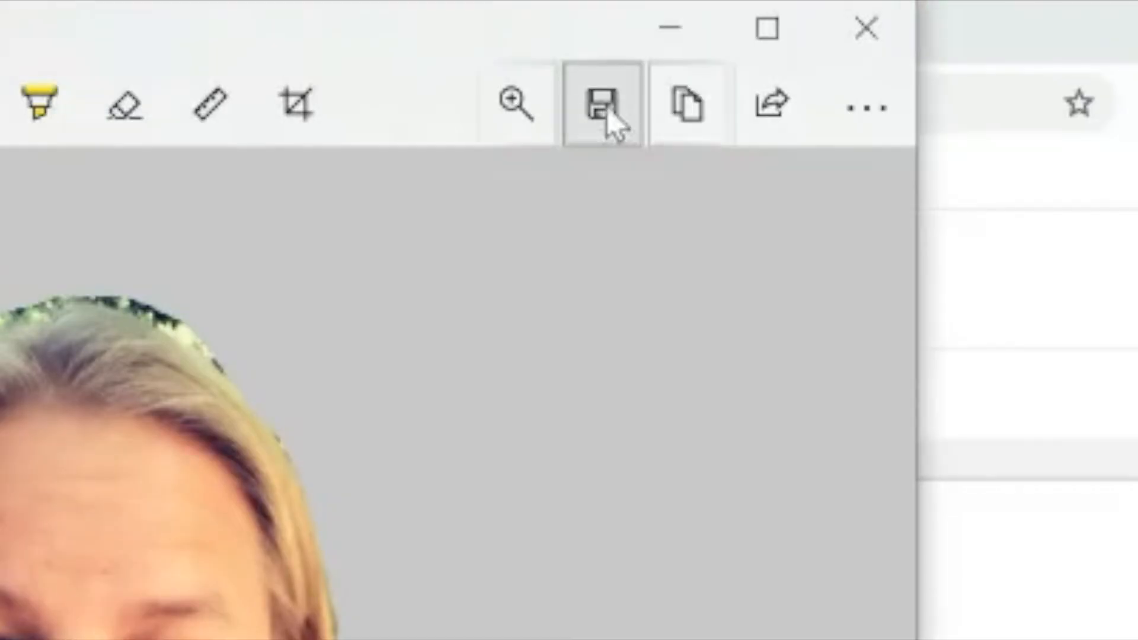
{"action": "left_click", "coordinate": [859, 38]}
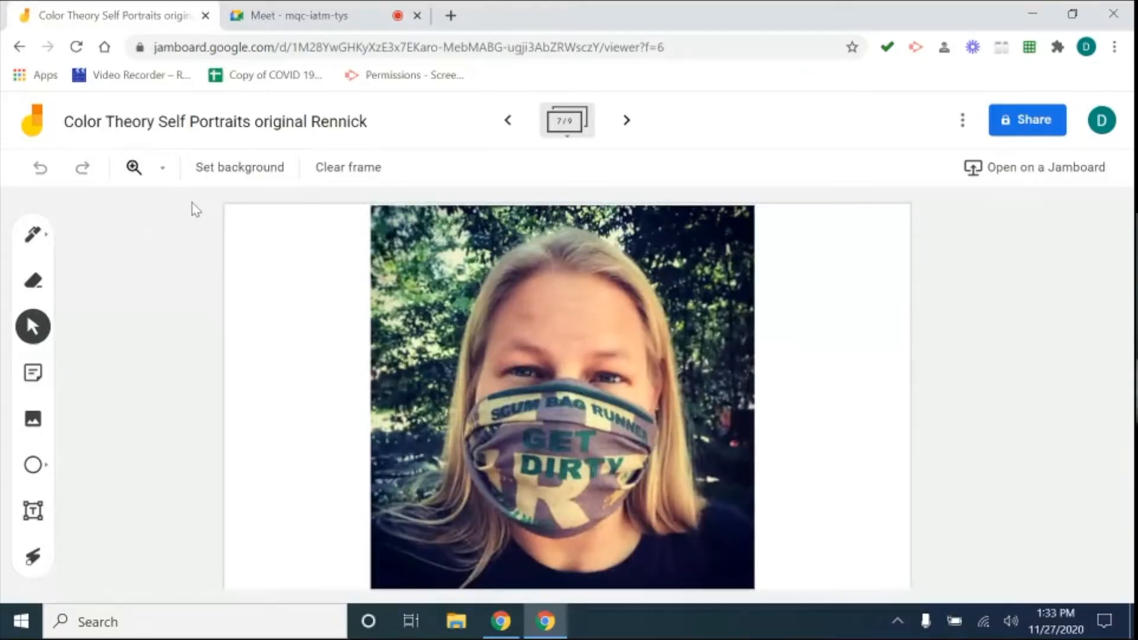
Take a close-up freeform snip along the outline of the eye nearer the photo's left edge.
{"action": "left_click", "coordinate": [162, 168]}
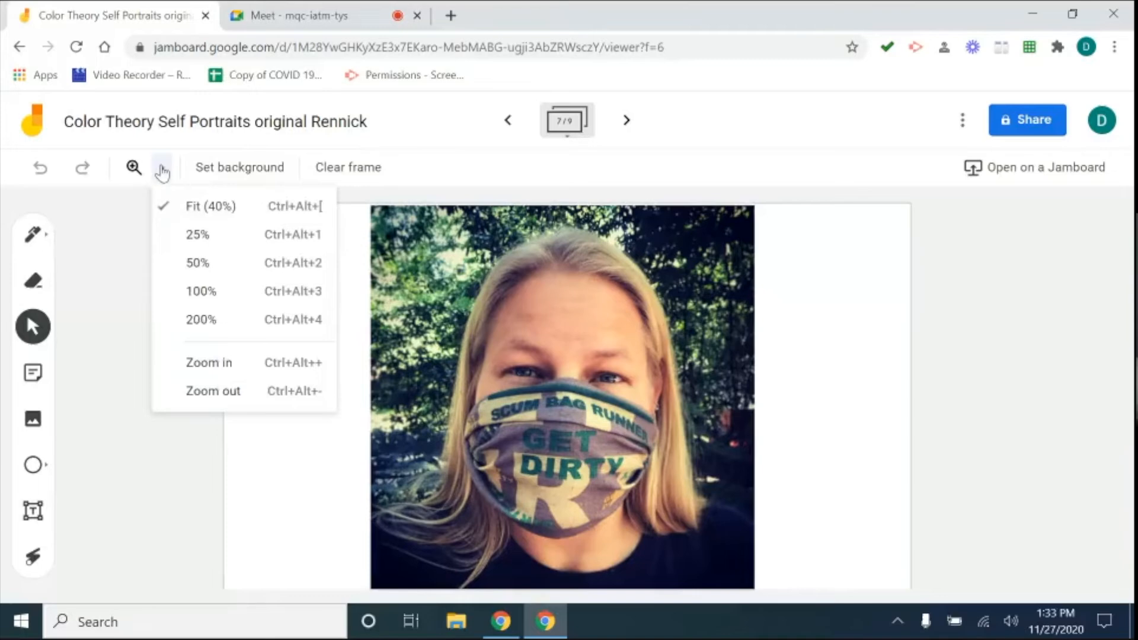
{"action": "left_click", "coordinate": [200, 291]}
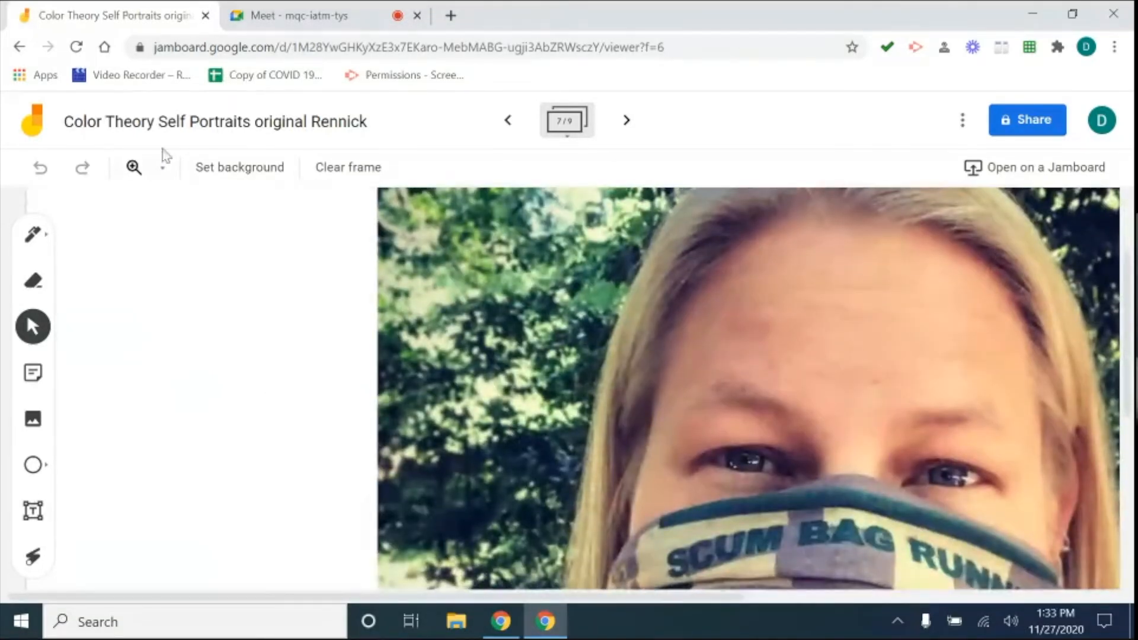
{"action": "left_click", "coordinate": [162, 168]}
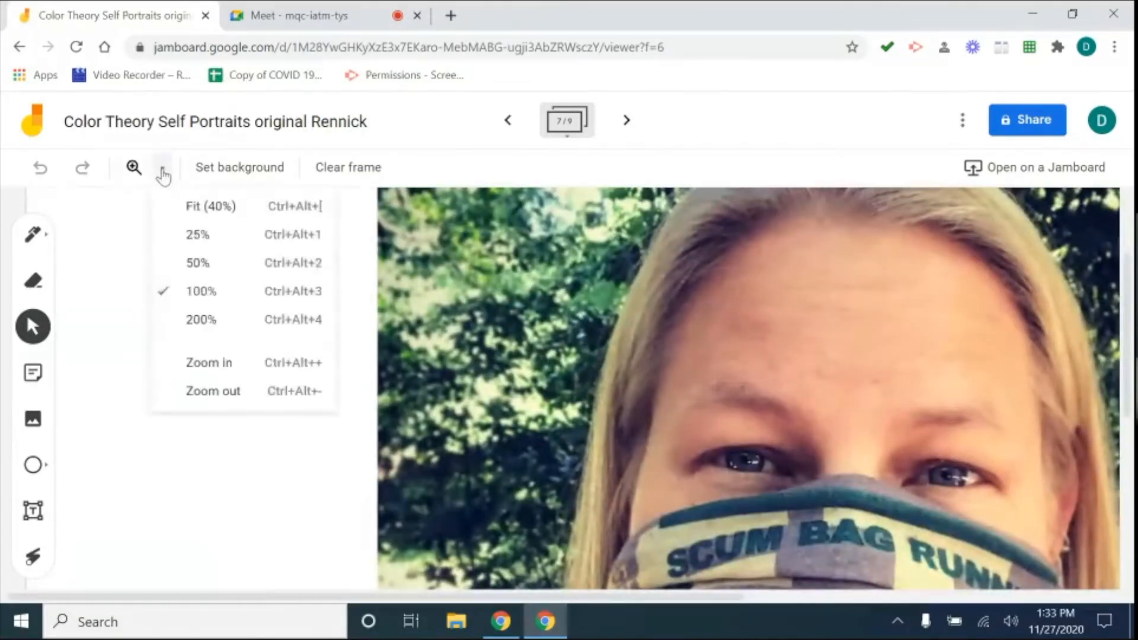
{"action": "left_click", "coordinate": [159, 325]}
{"action": "scroll", "coordinate": [570, 376], "scroll_direction": "right", "scroll_amount": 14}
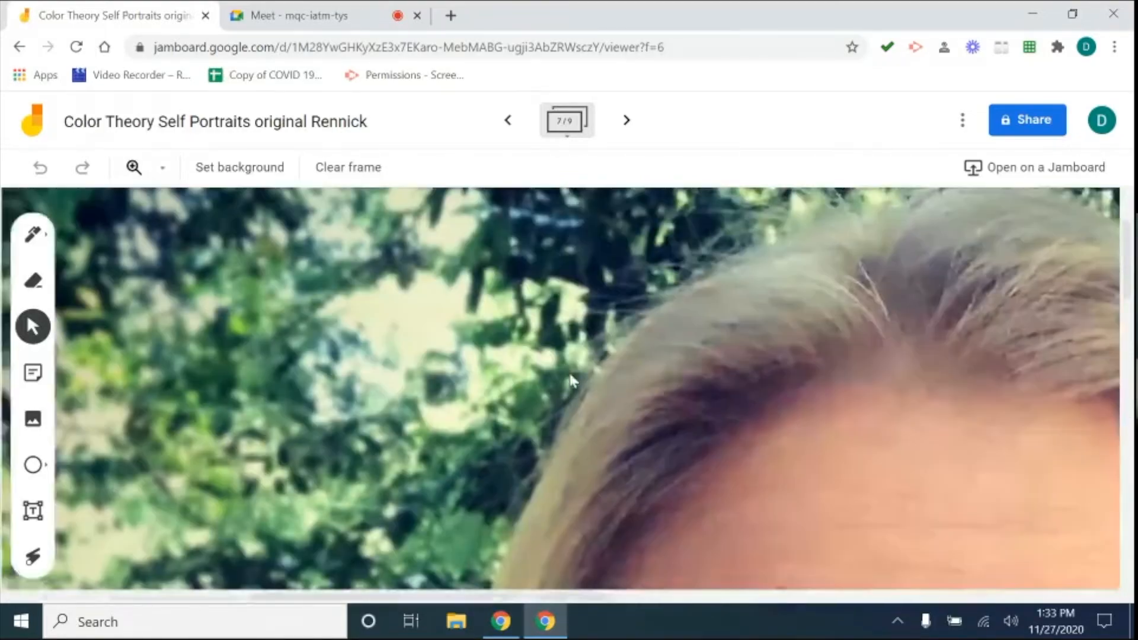
{"action": "scroll", "coordinate": [570, 374], "scroll_direction": "down", "scroll_amount": 7}
{"action": "scroll", "coordinate": [570, 378], "scroll_direction": "down", "scroll_amount": 3}
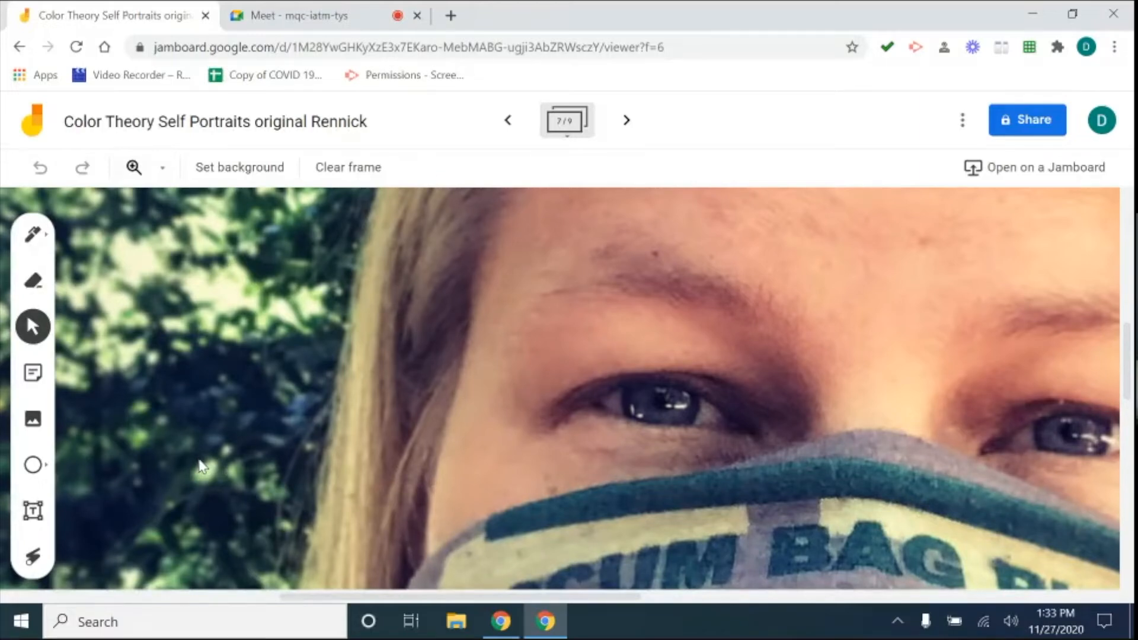
{"action": "key", "text": "super+shift+s"}
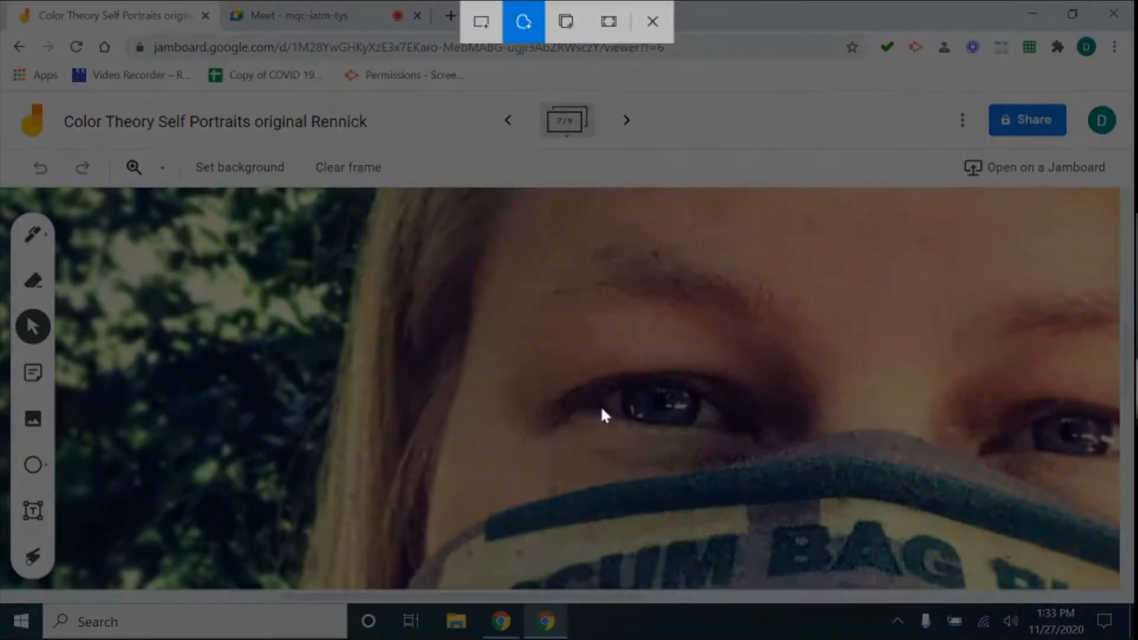
{"action": "left_click_drag", "start_coordinate": [598, 408], "coordinate": [597, 399]}
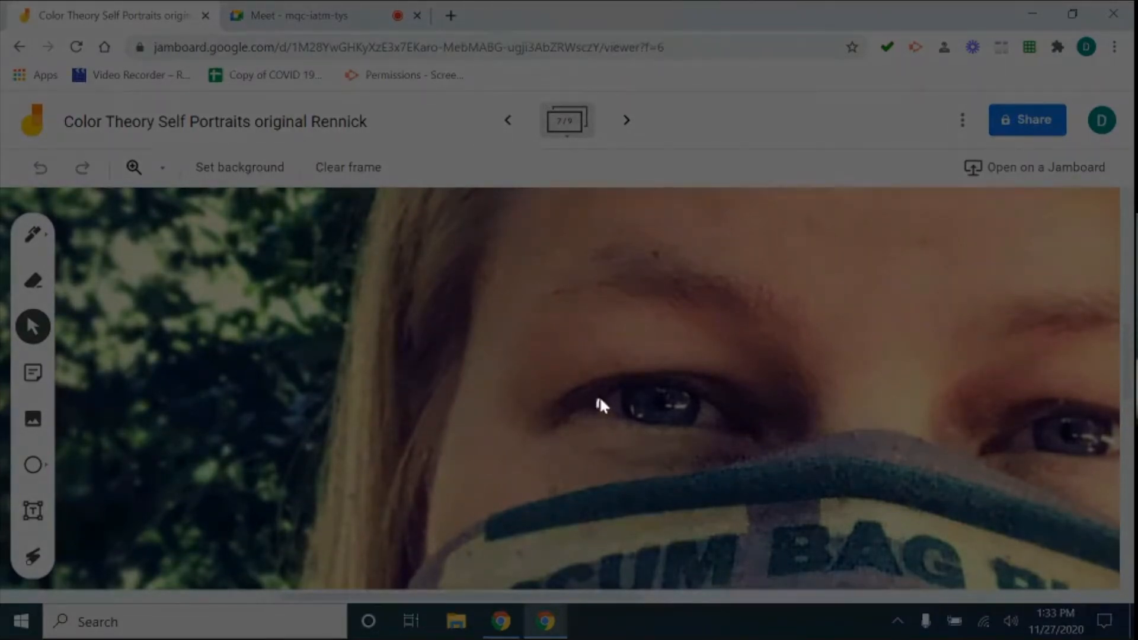
{"action": "mouse_move", "coordinate": [685, 378]}
{"action": "left_mouse_down"}
{"action": "mouse_move", "coordinate": [713, 393]}
{"action": "mouse_move", "coordinate": [730, 425]}
{"action": "mouse_move", "coordinate": [695, 433]}
{"action": "left_mouse_up"}
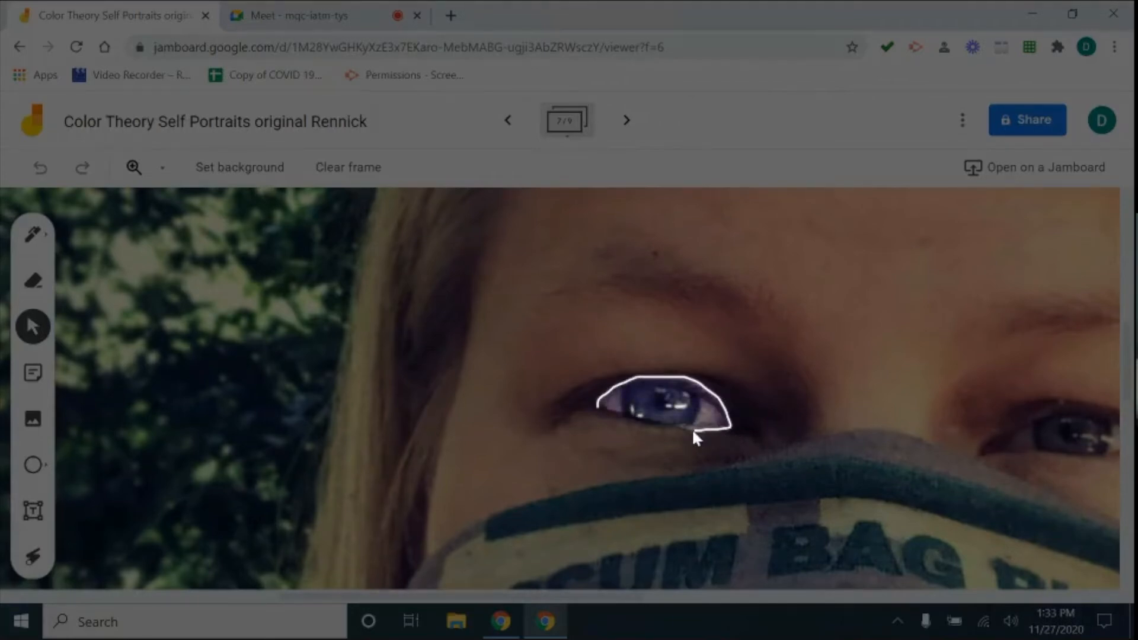
{"action": "left_click_drag", "start_coordinate": [608, 423], "coordinate": [599, 407]}
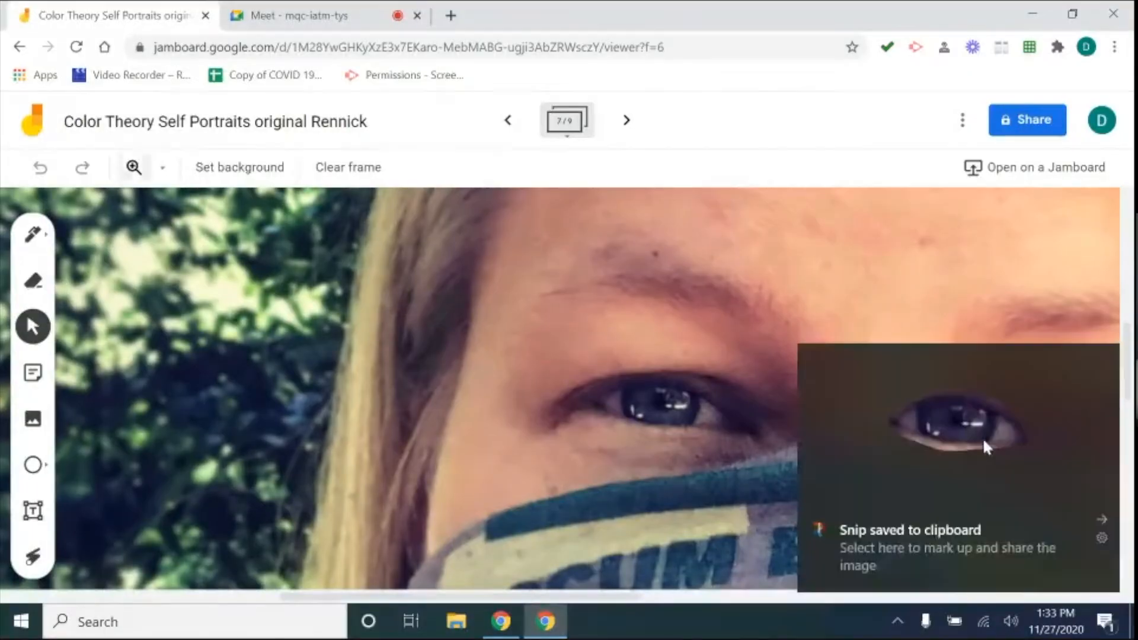
Save the eye snip to the desktop as a PNG named with the person's first name followed by "Eye 1".
{"action": "left_click", "coordinate": [980, 432]}
{"action": "left_click", "coordinate": [653, 51]}
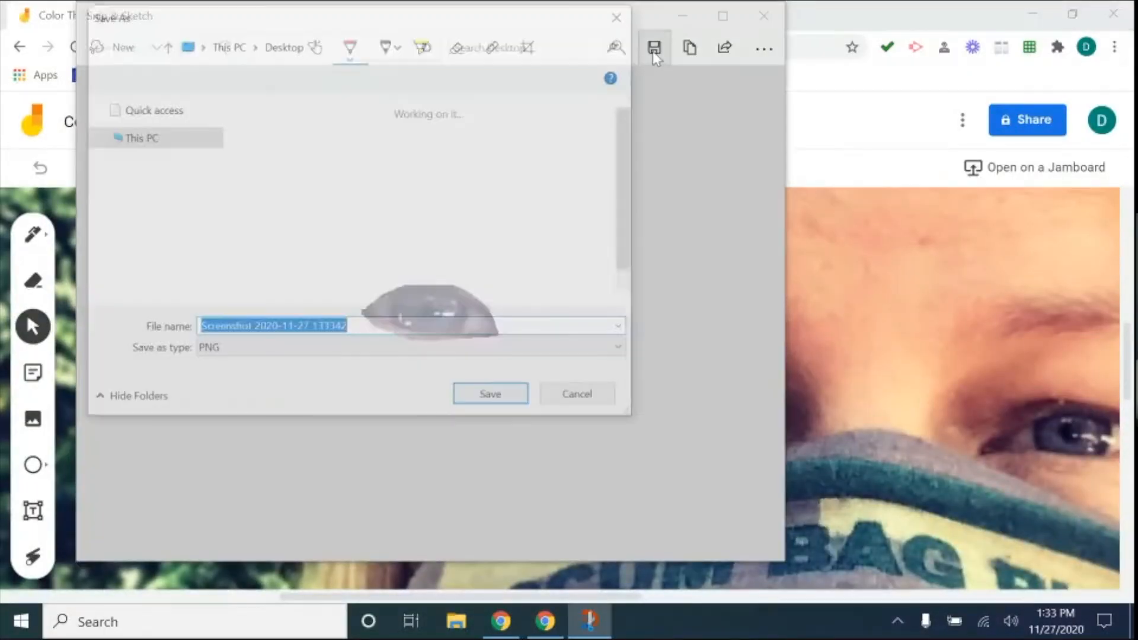
{"action": "type", "text": "D"}
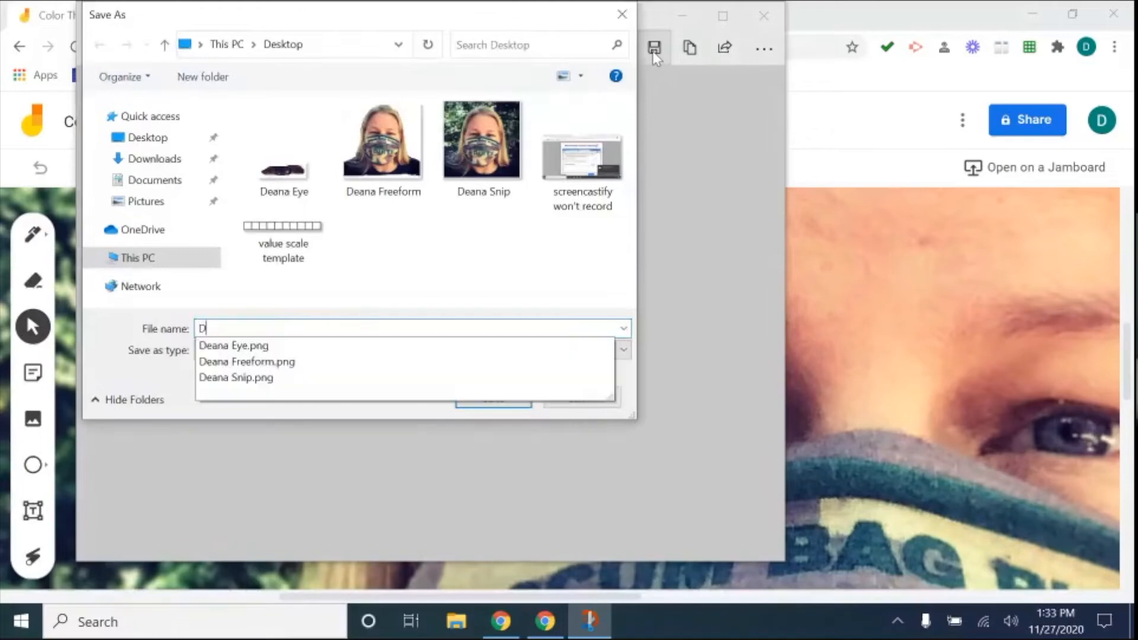
{"action": "type", "text": "eana Eye "}
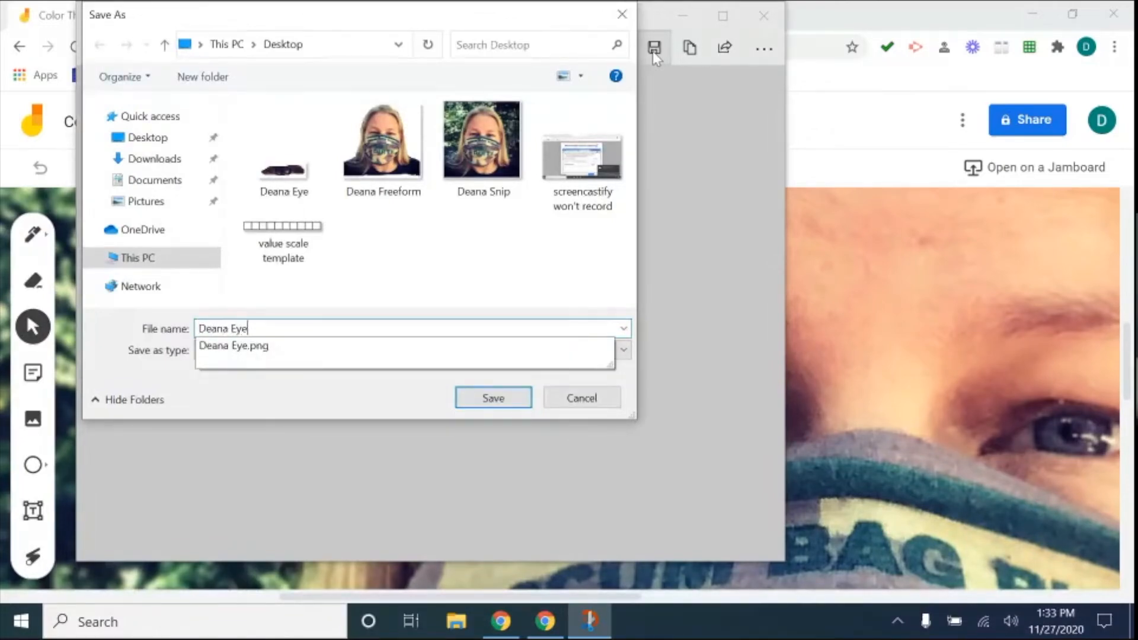
{"action": "type", "text": "2"}
{"action": "key", "text": "Return"}
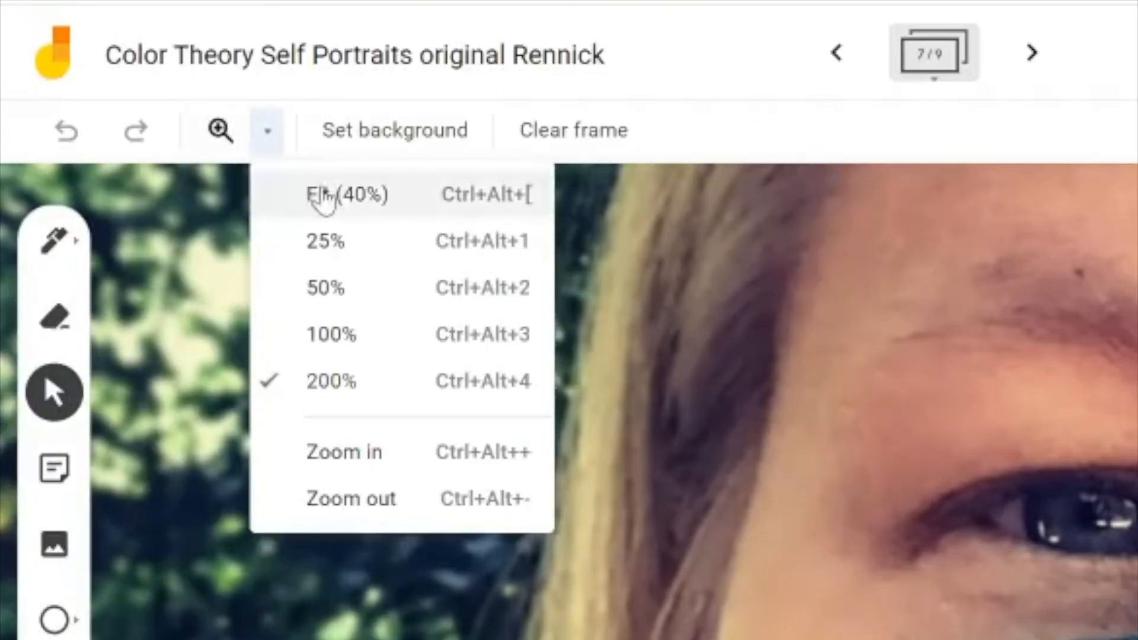
Insert the saved eye snip onto the portrait photo and shrink it to about 40% of the photo's width, covering both eyes above the mask.
{"action": "left_click", "coordinate": [322, 195]}
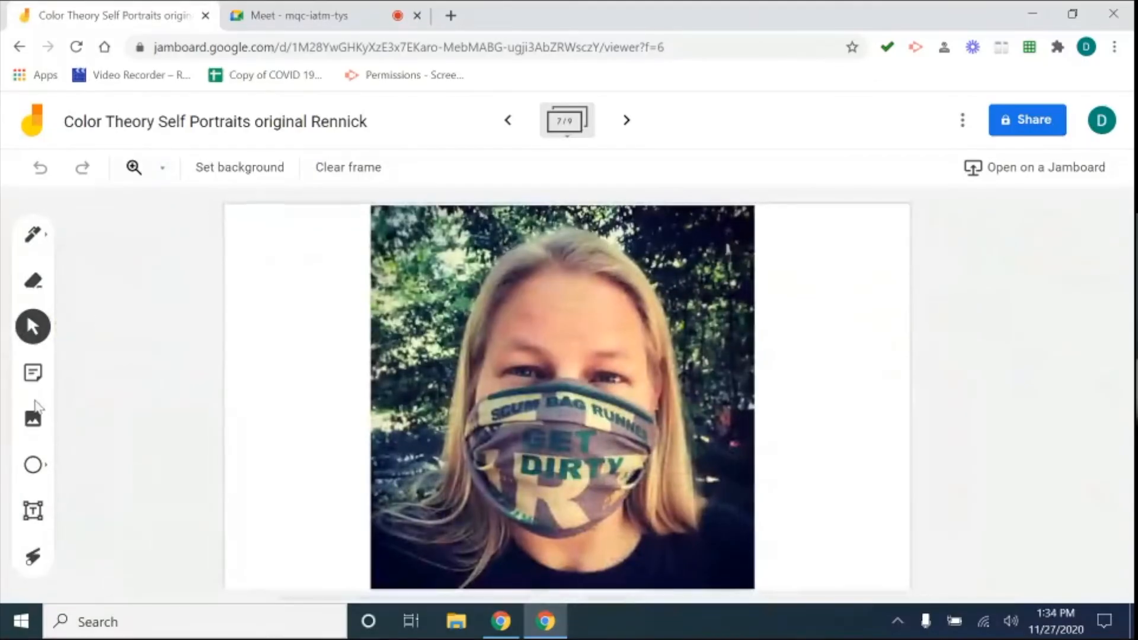
{"action": "left_click", "coordinate": [33, 415]}
{"action": "left_click", "coordinate": [529, 394]}
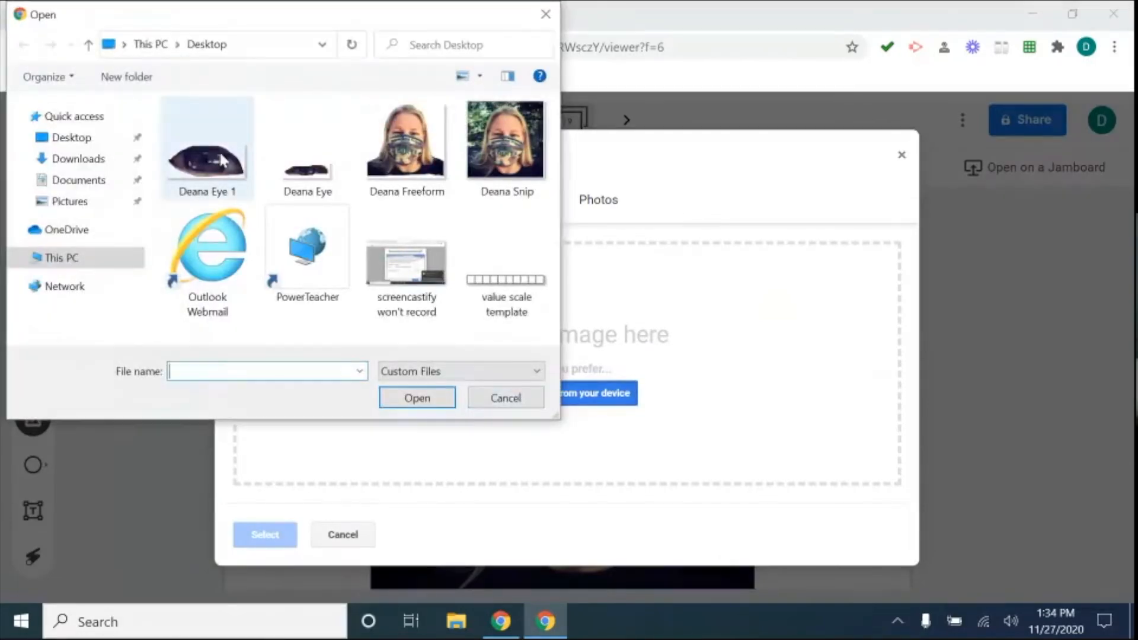
{"action": "double_click", "coordinate": [221, 160]}
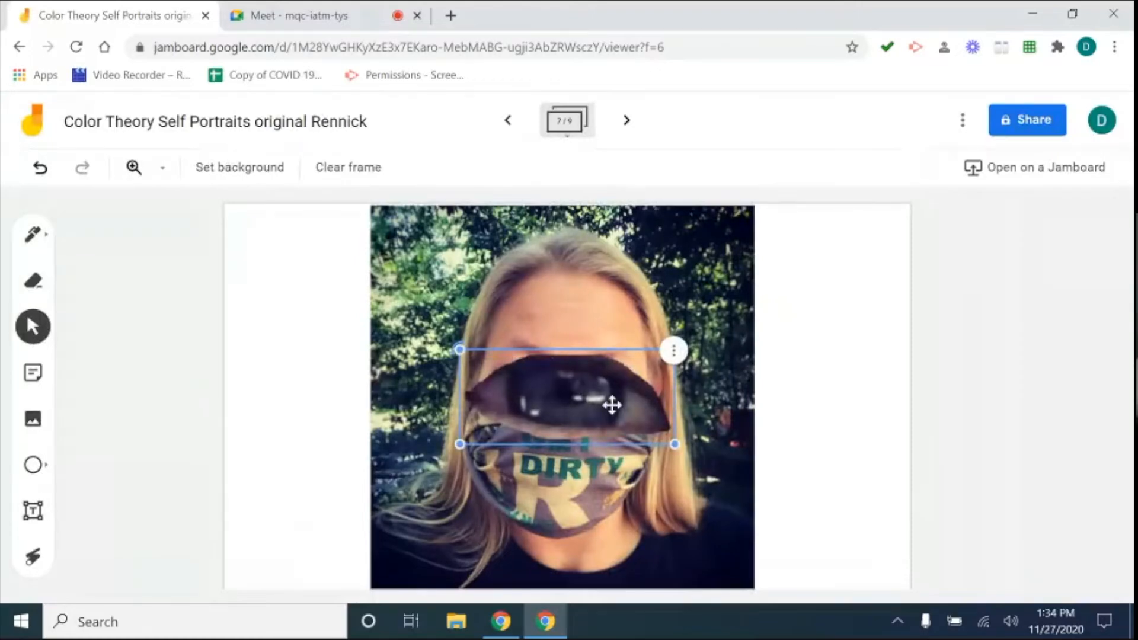
{"action": "left_click_drag", "start_coordinate": [612, 404], "coordinate": [605, 376]}
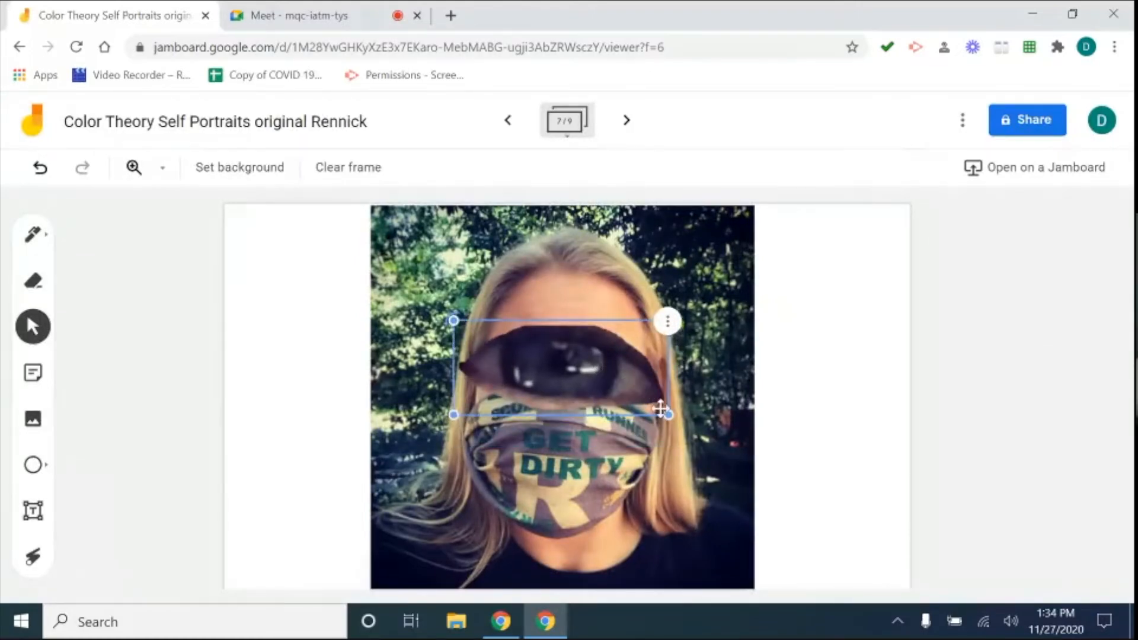
{"action": "left_click_drag", "start_coordinate": [667, 415], "coordinate": [614, 371]}
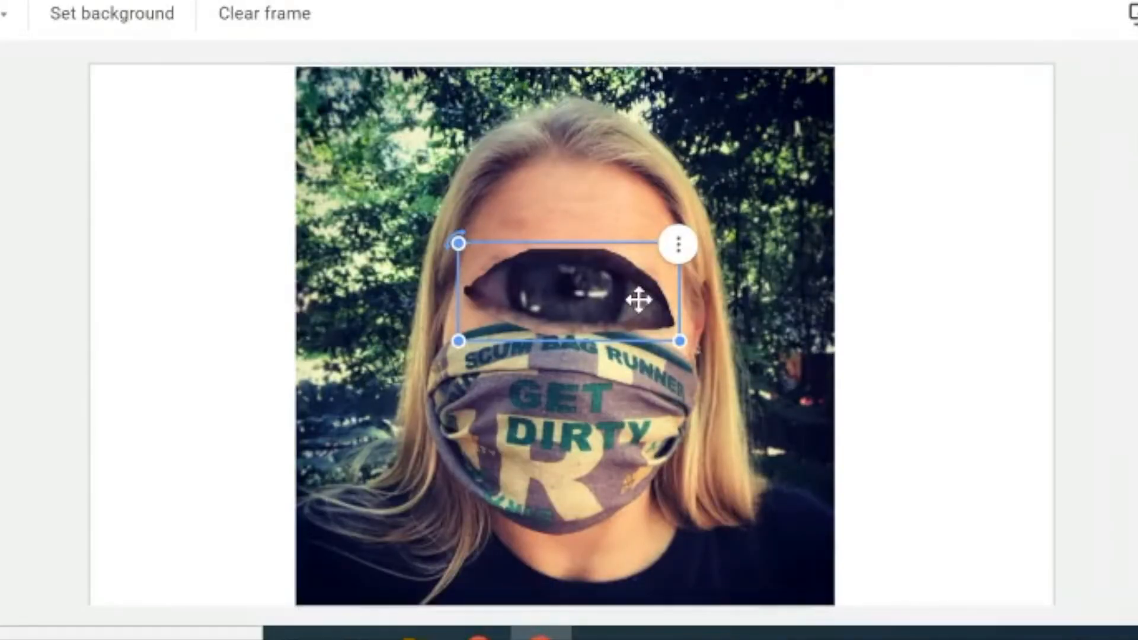
Shrink the eye cutout to about a quarter of the photo's width, tilt it slightly counterclockwise and fit it over the eye nearer the photo's left edge.
{"action": "left_click_drag", "start_coordinate": [679, 341], "coordinate": [593, 303]}
{"action": "left_click_drag", "start_coordinate": [526, 265], "coordinate": [516, 287]}
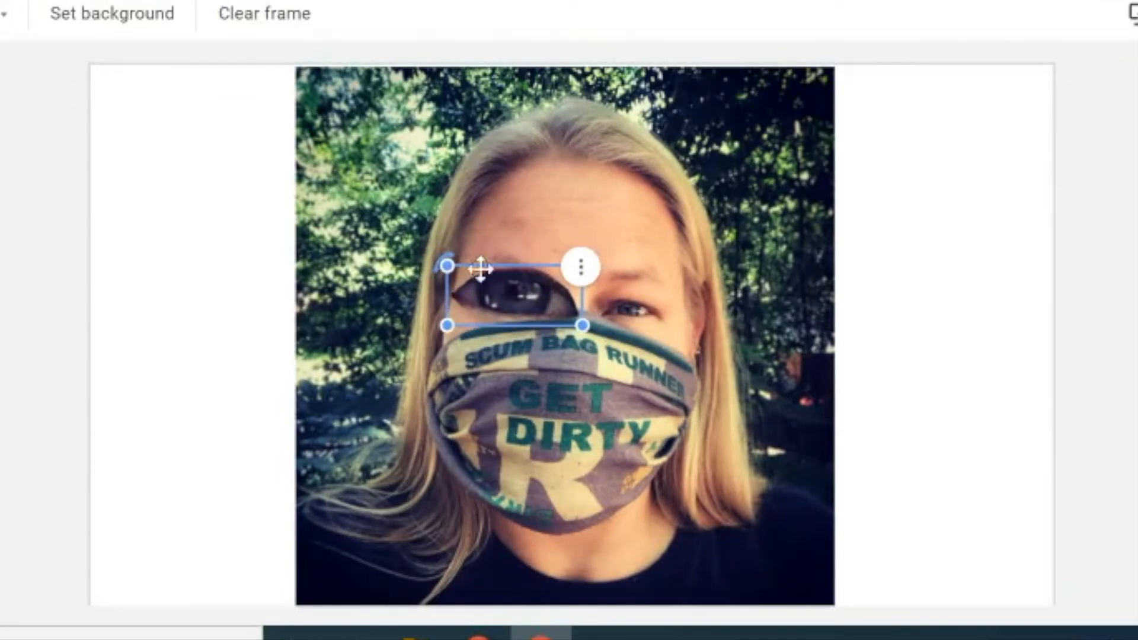
{"action": "left_click_drag", "start_coordinate": [446, 265], "coordinate": [431, 275]}
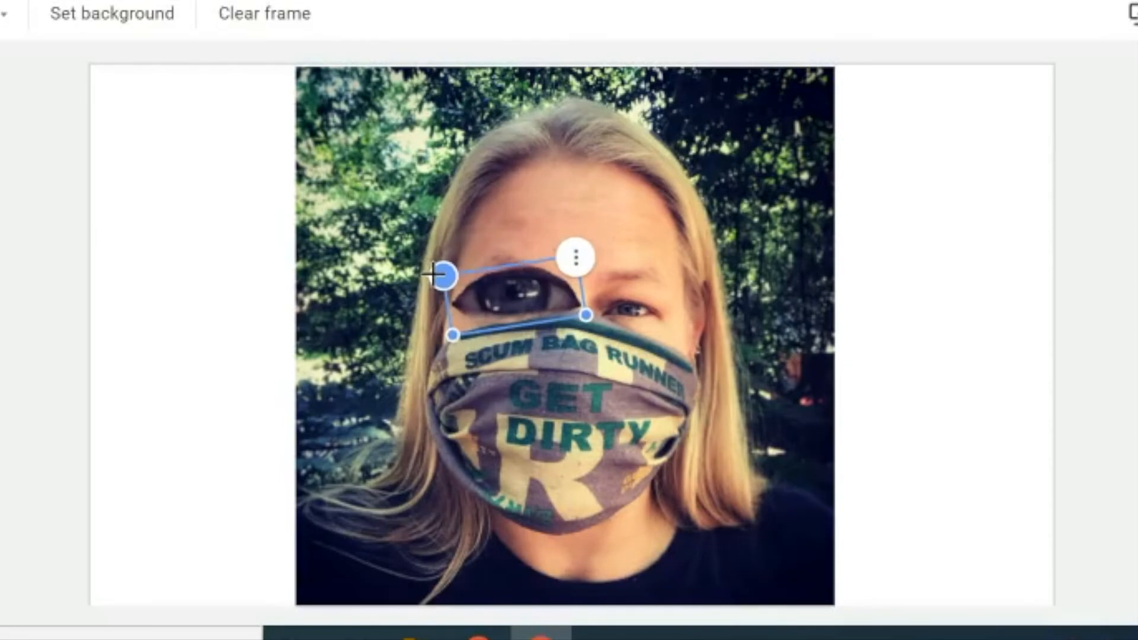
{"action": "left_click_drag", "start_coordinate": [500, 282], "coordinate": [487, 282]}
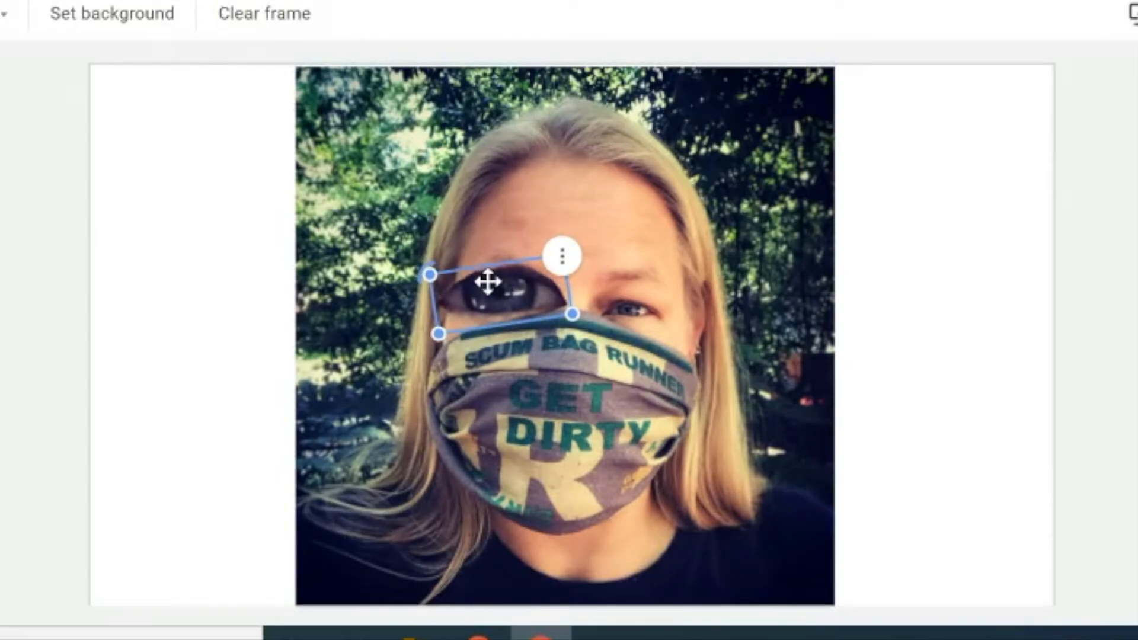
Place a duplicate of the eye cutout over the portrait's other eye and rotate it slightly clockwise to mirror the first one's tilt.
{"action": "left_click_drag", "start_coordinate": [487, 282], "coordinate": [642, 289]}
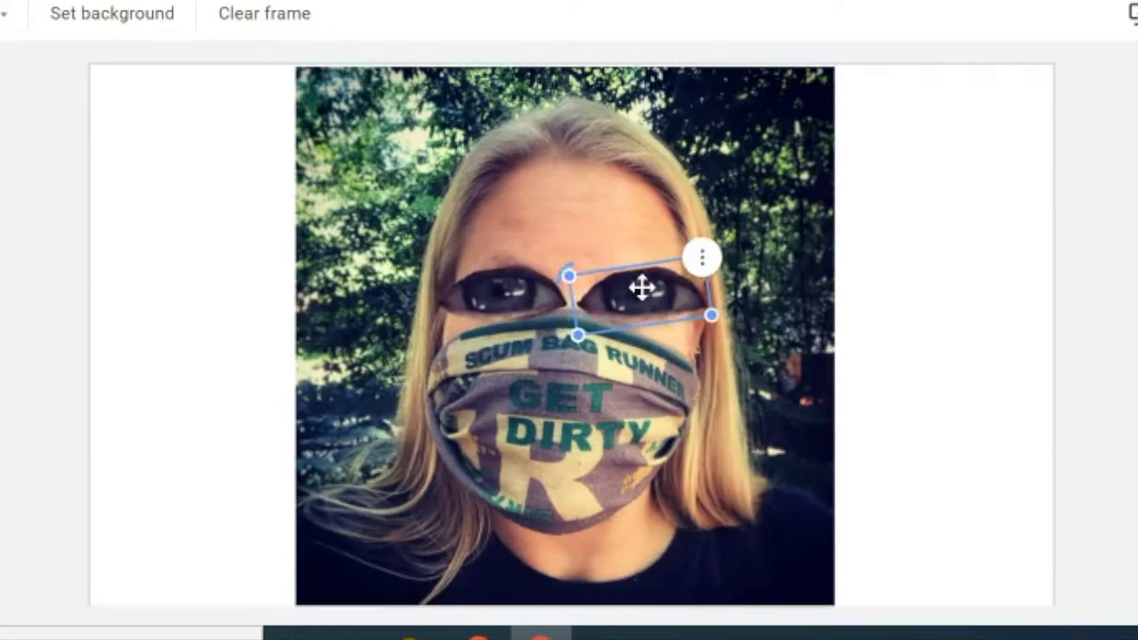
{"action": "left_click_drag", "start_coordinate": [568, 262], "coordinate": [581, 257]}
{"action": "left_click", "coordinate": [913, 279]}
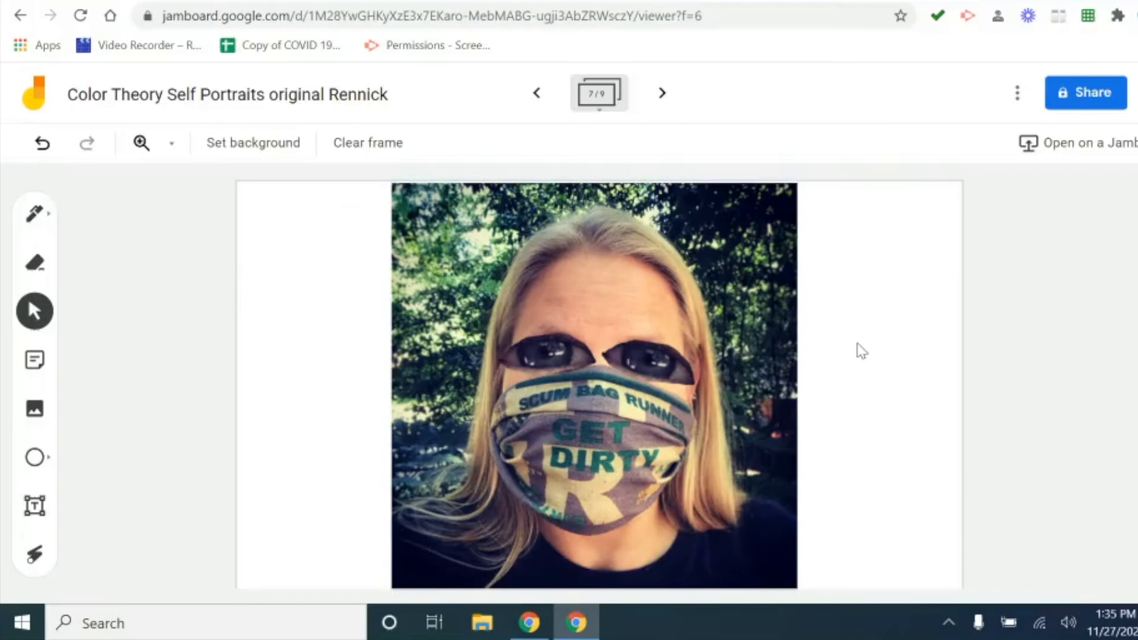
Move both eye cutouts off the portrait onto the blank area beside the photo's right edge, one above the other.
{"action": "left_click_drag", "start_coordinate": [643, 350], "coordinate": [874, 258]}
{"action": "left_click_drag", "start_coordinate": [540, 360], "coordinate": [865, 339]}
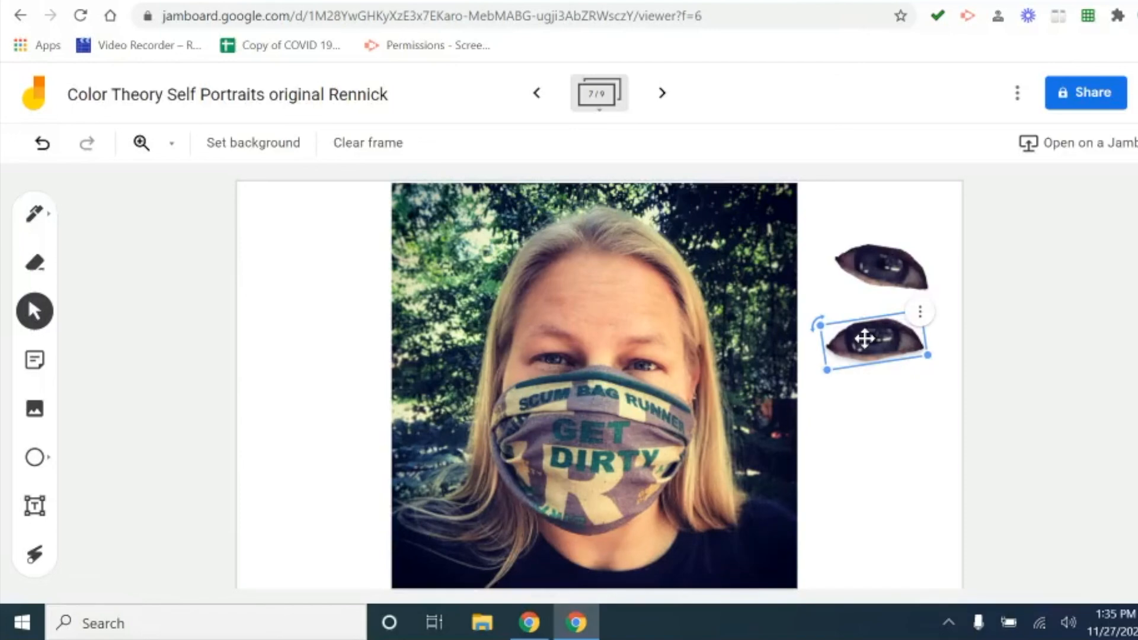
{"action": "left_click", "coordinate": [285, 271]}
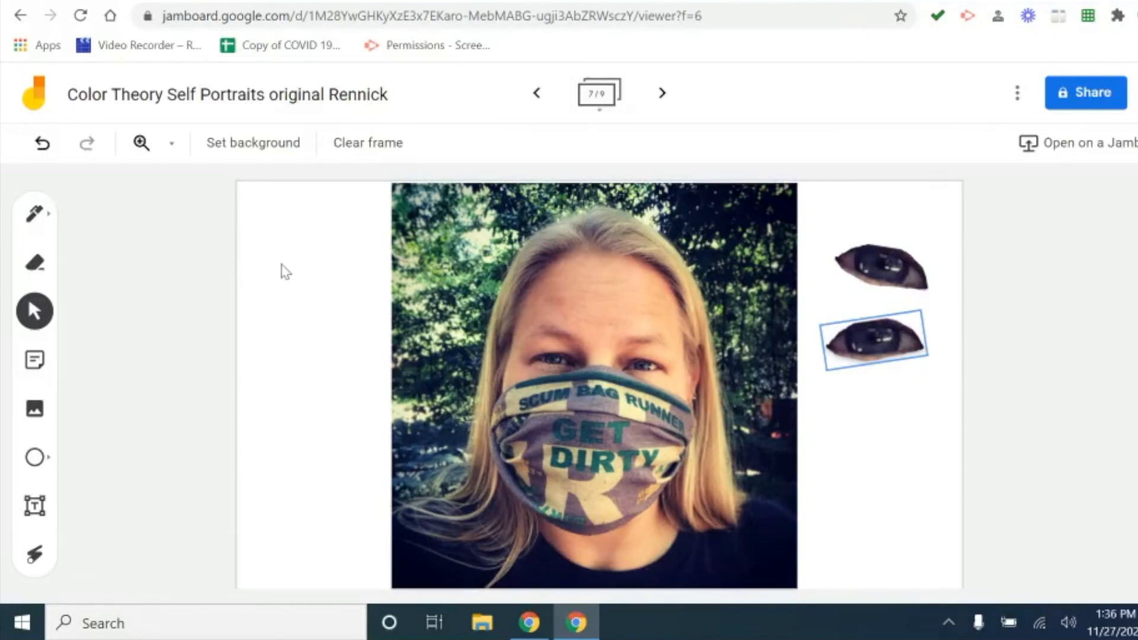